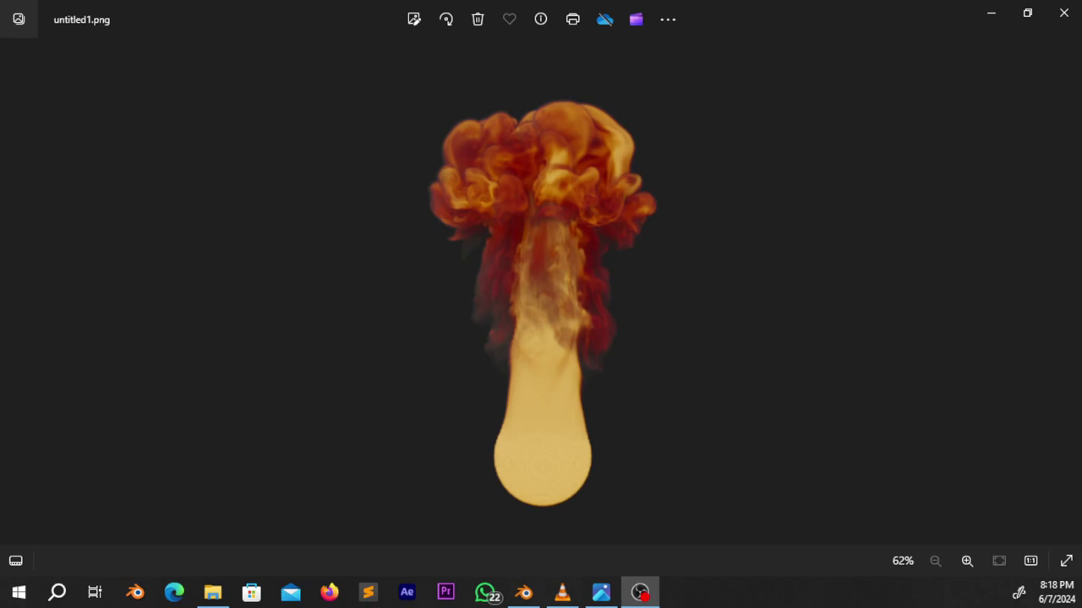
Step: Leave the fireball render in Photos and bring the open Blender window to the front
left_click(526, 592)
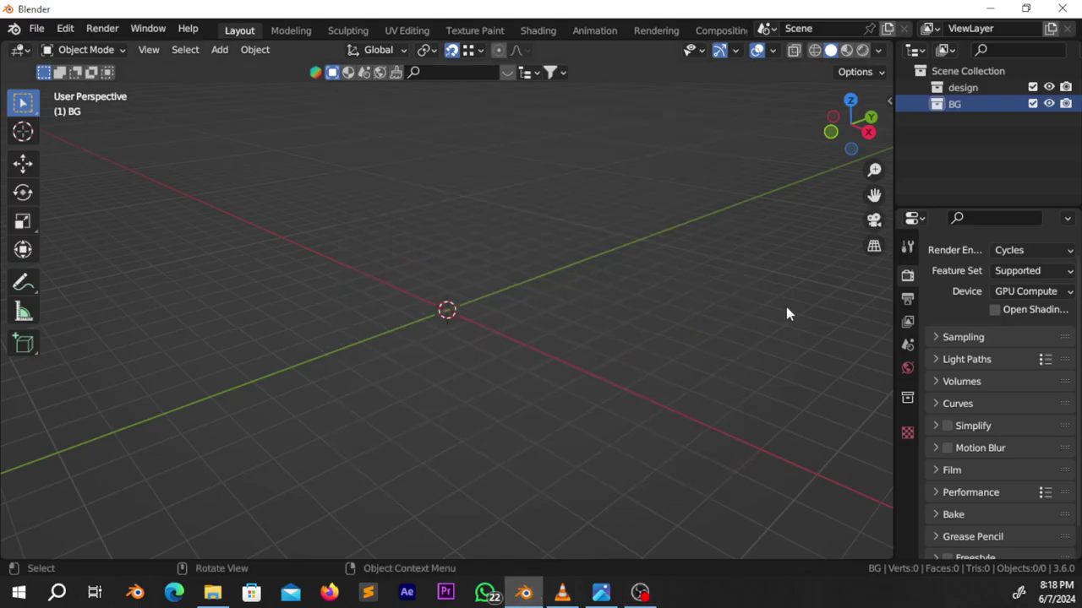
Step: Add a UV sphere at the origin and view it in Front Orthographic
key("shift+a")
mouse_move(561, 246)
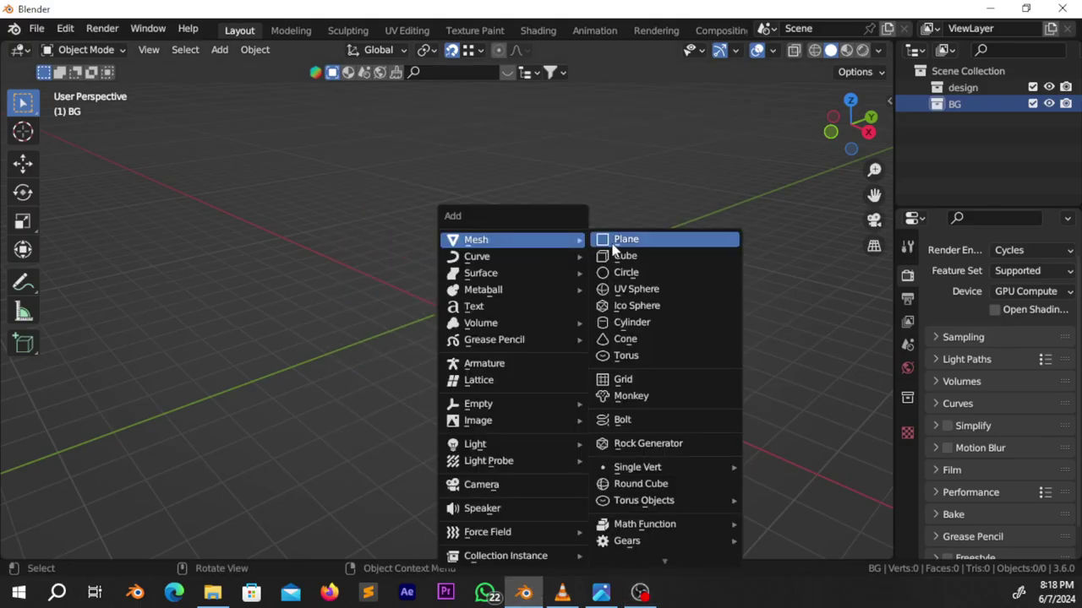
left_click(640, 289)
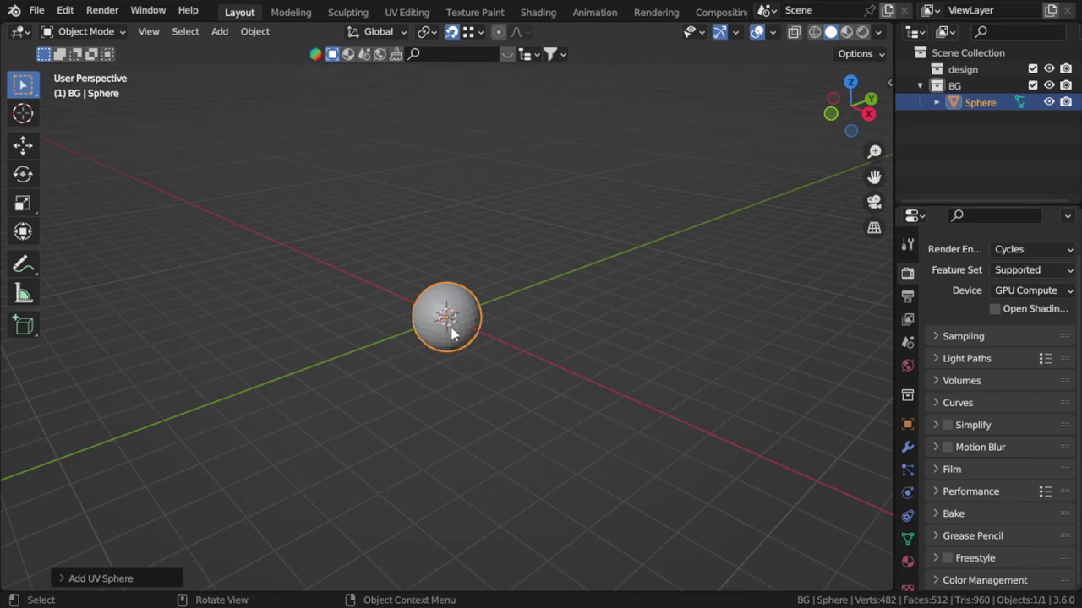
middle_click_drag(451, 330, 541, 313)
key("KP_1")
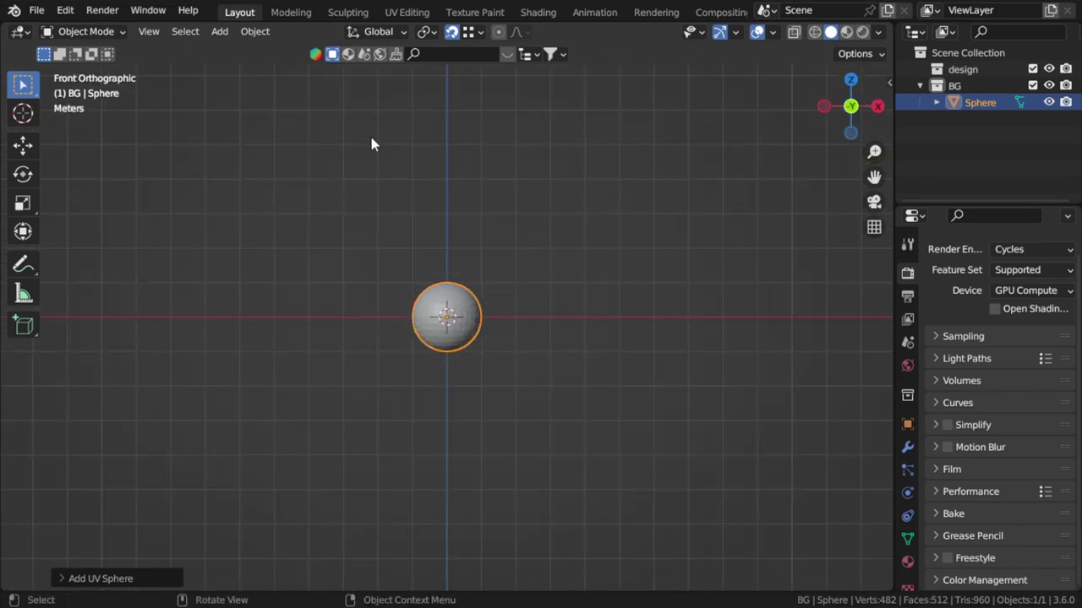
left_click(255, 31)
mouse_move(362, 500)
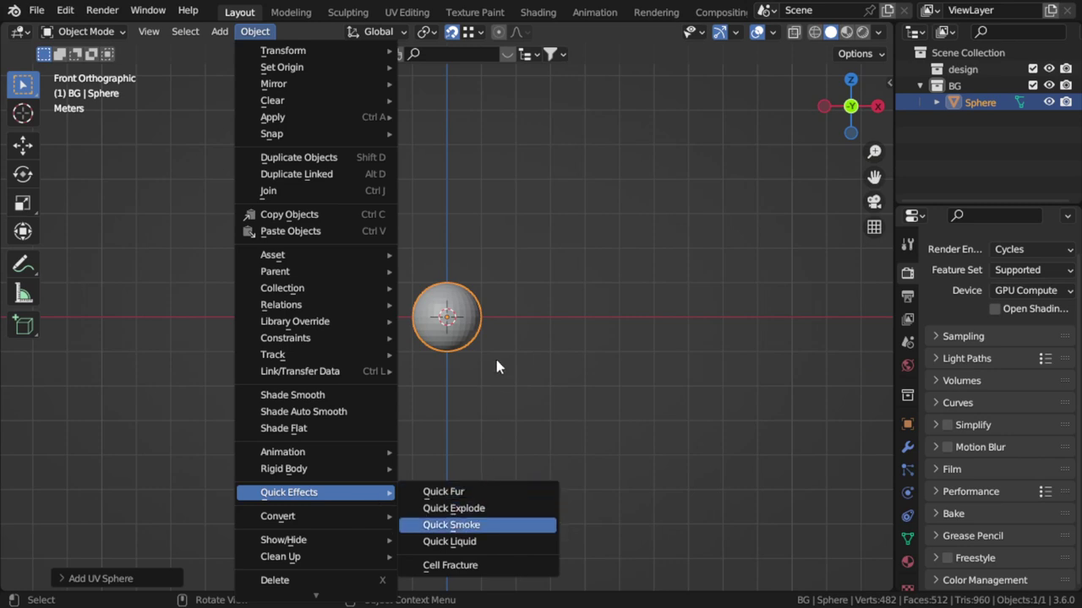
Step: Apply Quick Smoke to the sphere, enlarge the Smoke Domain and raise it about 2 m
key("Return")
scroll(507, 359, "up", 3)
scroll(503, 346, "down", 2)
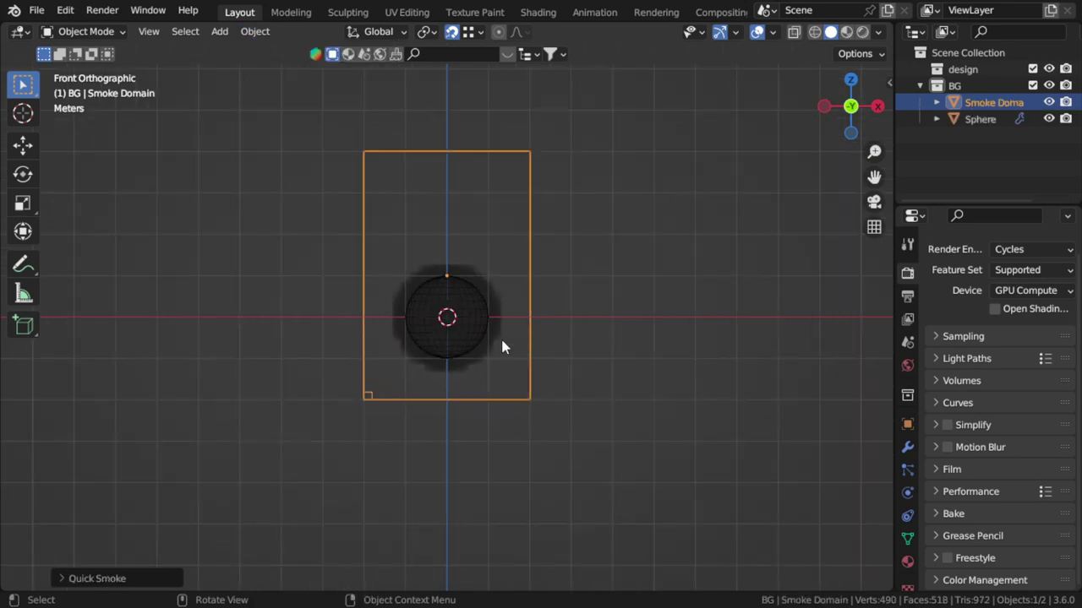
key("s")
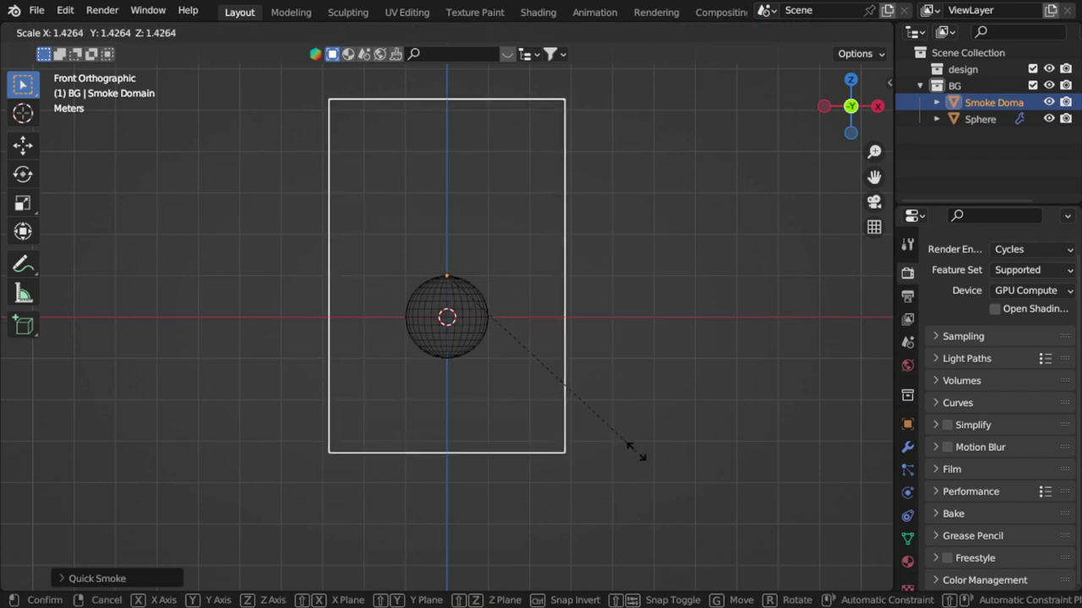
left_click(680, 474)
key("g")
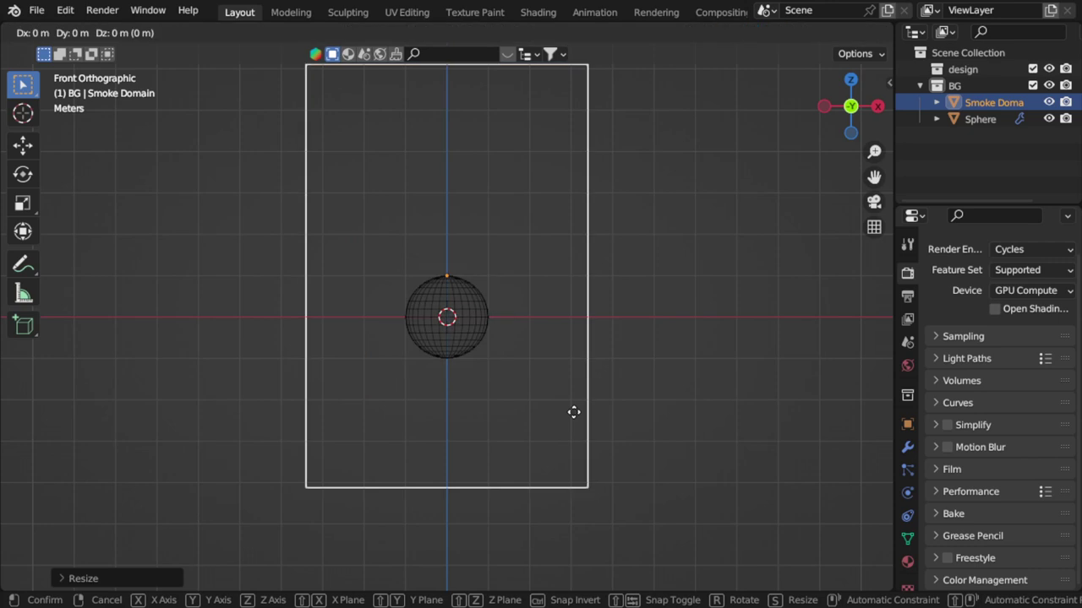
key("z")
left_click(637, 369)
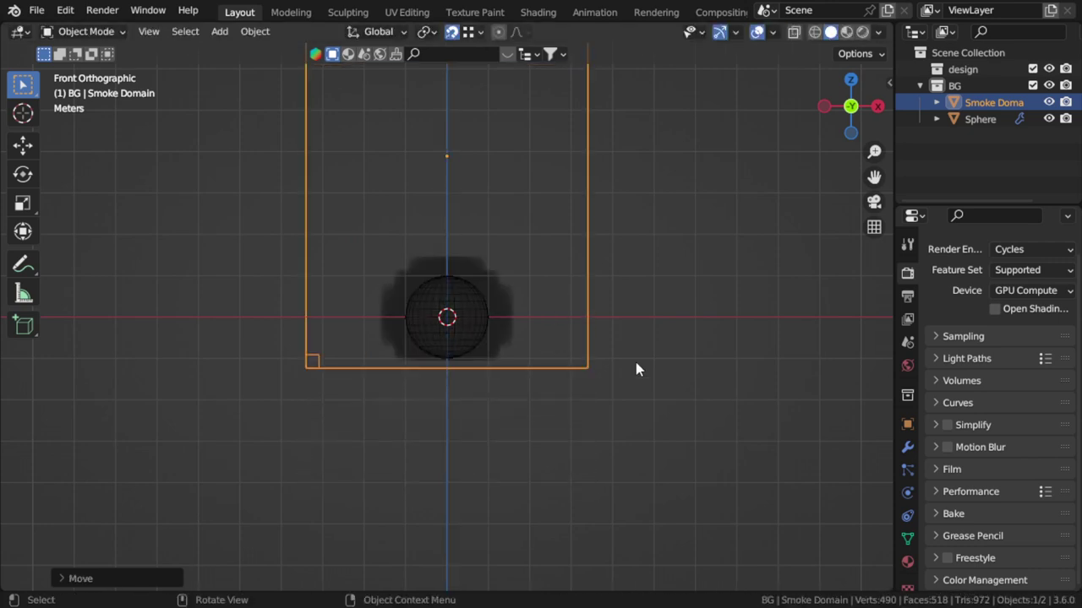
Step: Fine-tune the domain's size and height so the sphere sits near its base
key("s")
left_click(700, 445)
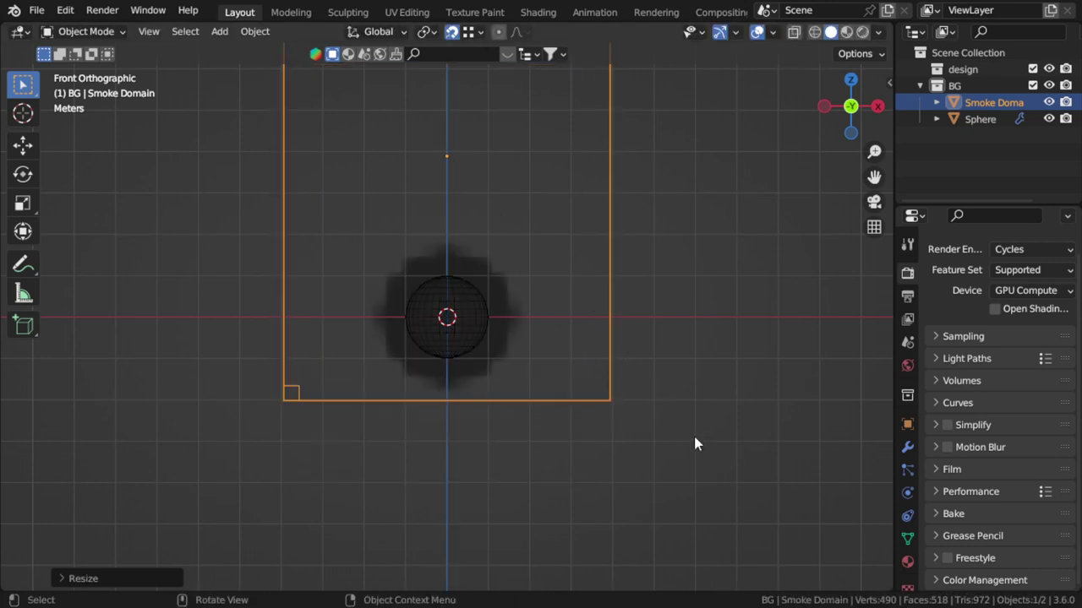
key("g")
key("z")
left_click(690, 410)
key("s")
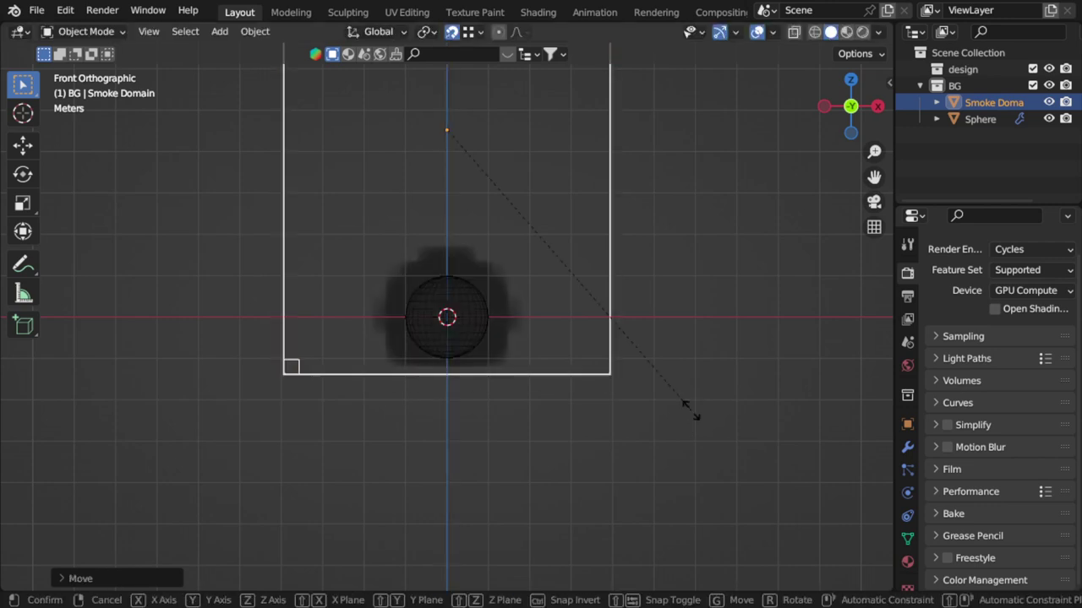
left_click(736, 446)
key("g")
key("z")
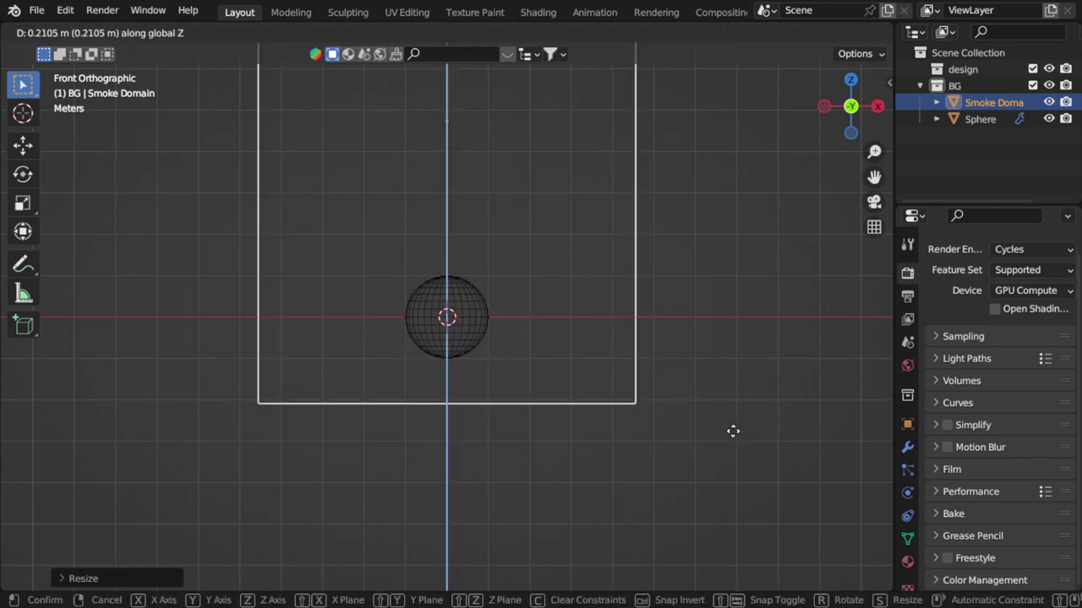
left_click(736, 392)
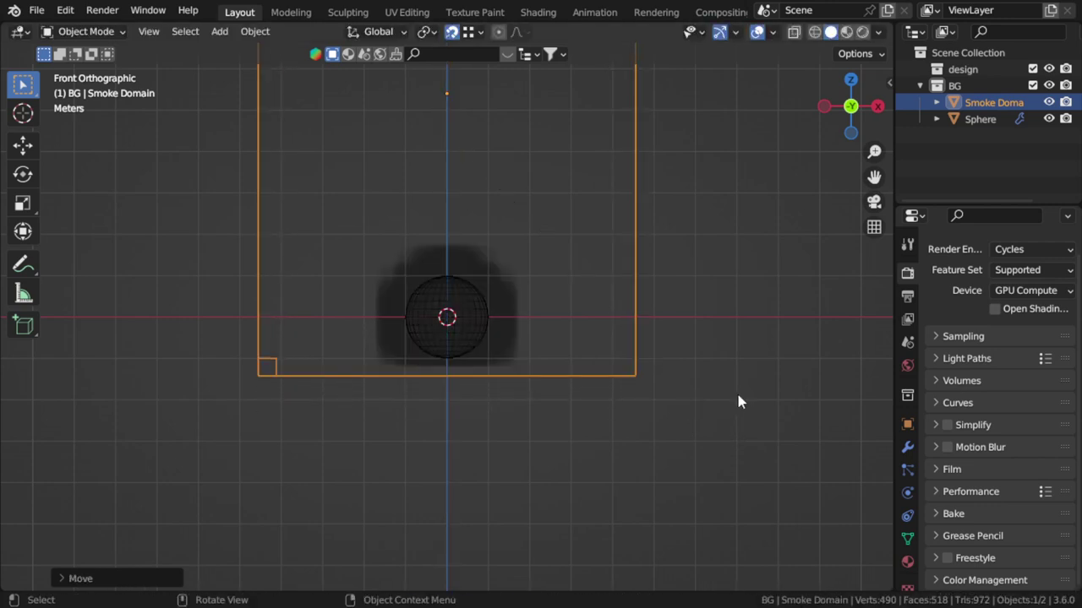
Step: In the domain's Physics settings, enable Adaptive Domain and set Resolution Divisions to 400
left_click(908, 513)
left_click_drag(895, 423, 763, 387)
scroll(862, 405, "down", 12)
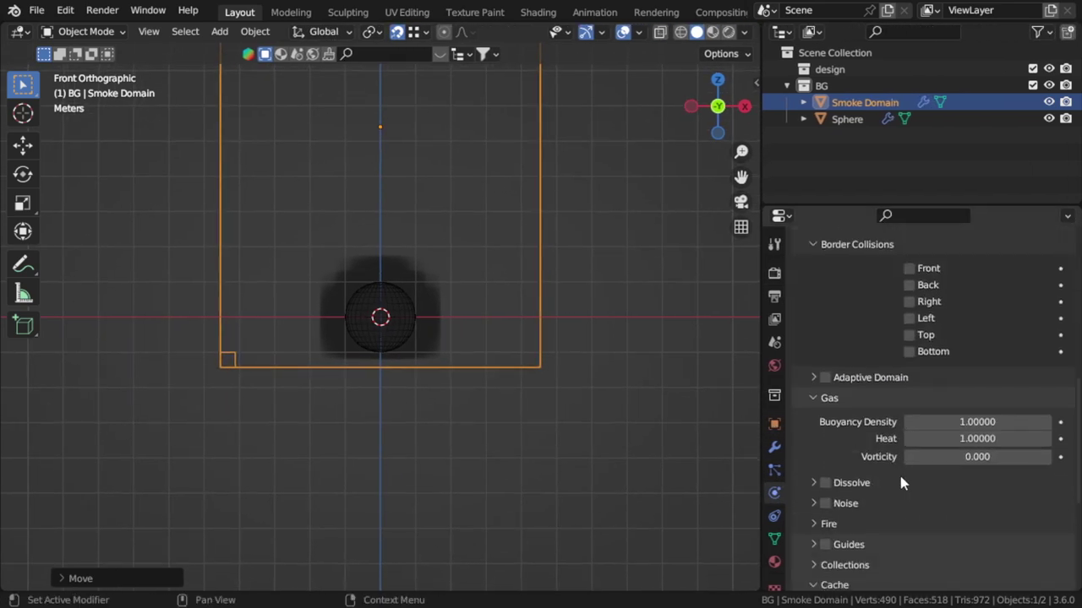
left_click(826, 379)
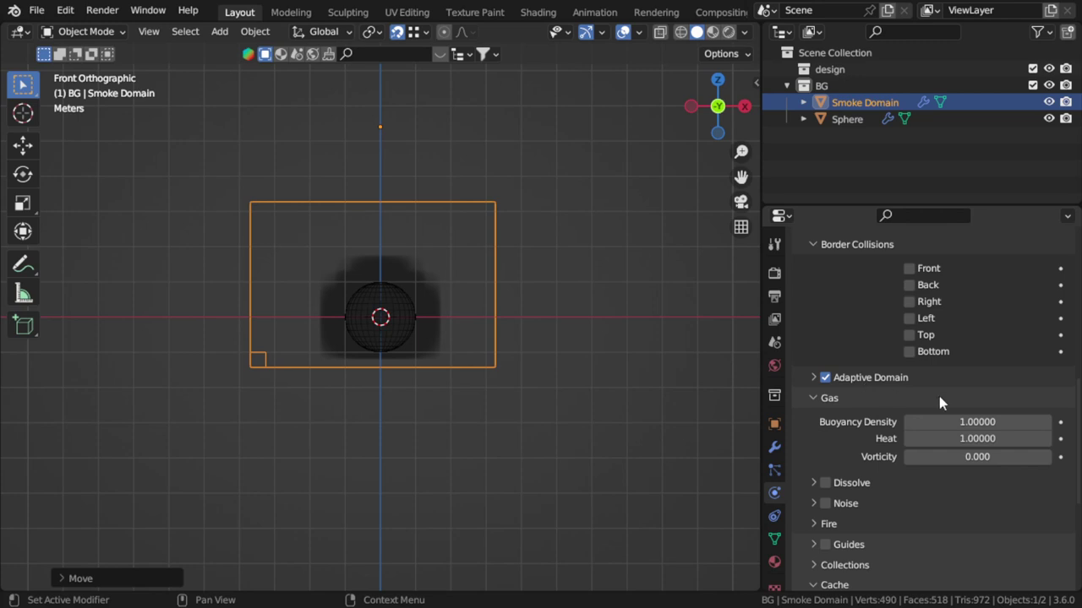
scroll(940, 388, "up", 10)
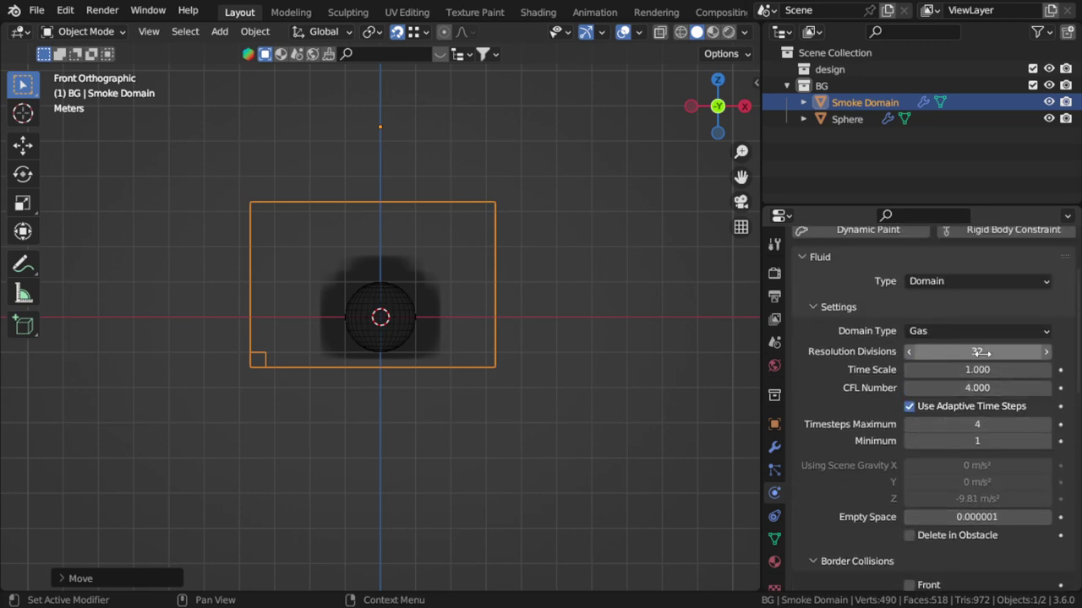
left_click(983, 352)
type("400")
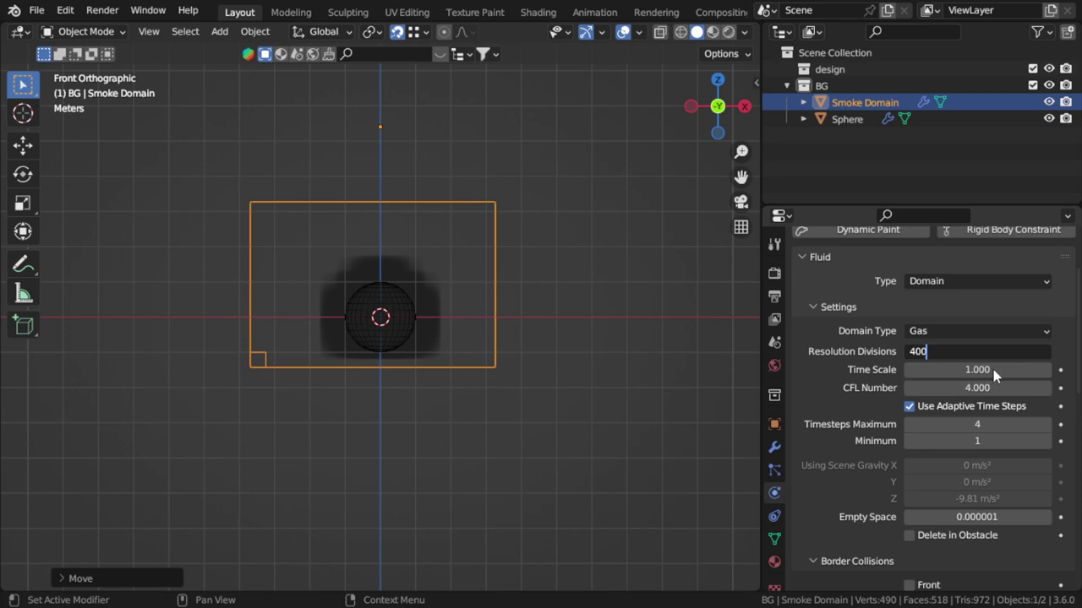
key("Return")
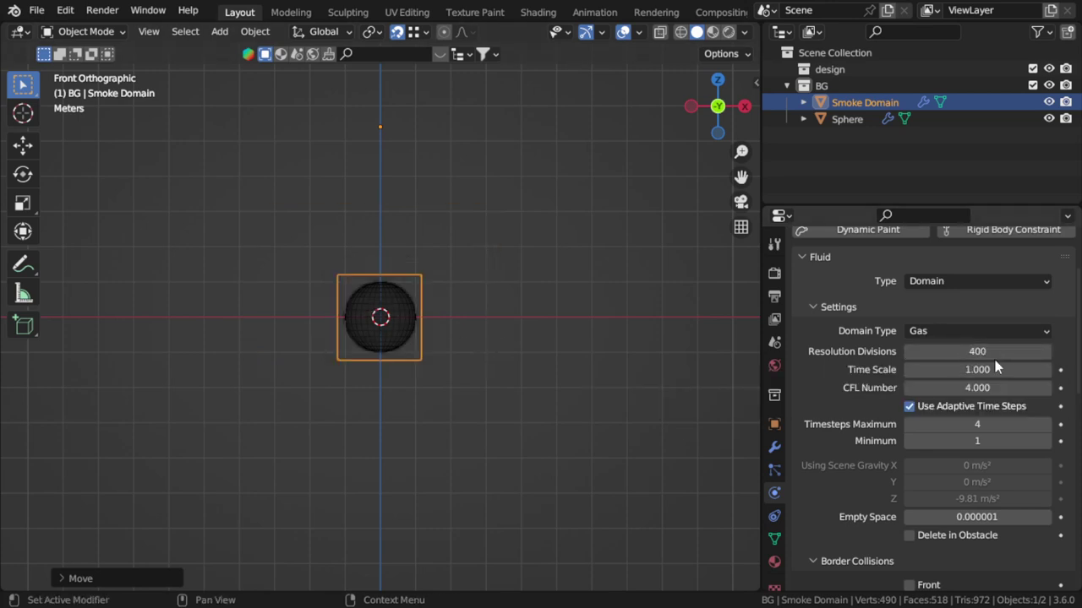
Step: Set the smoke domain's cache Type to Modular
scroll(973, 397, "down", 12)
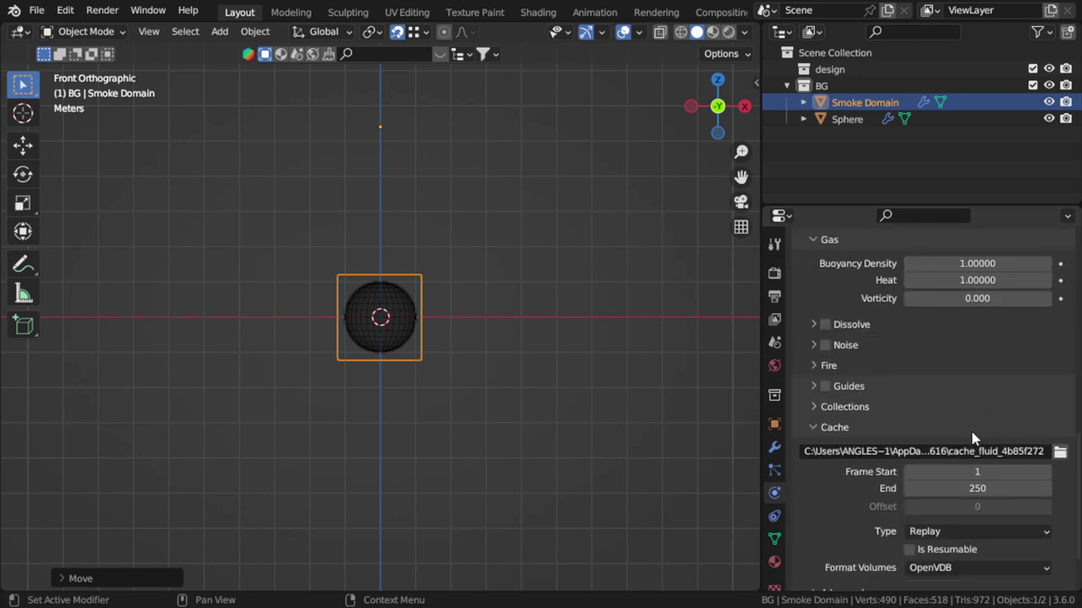
scroll(961, 419, "down", 2)
left_click(942, 457)
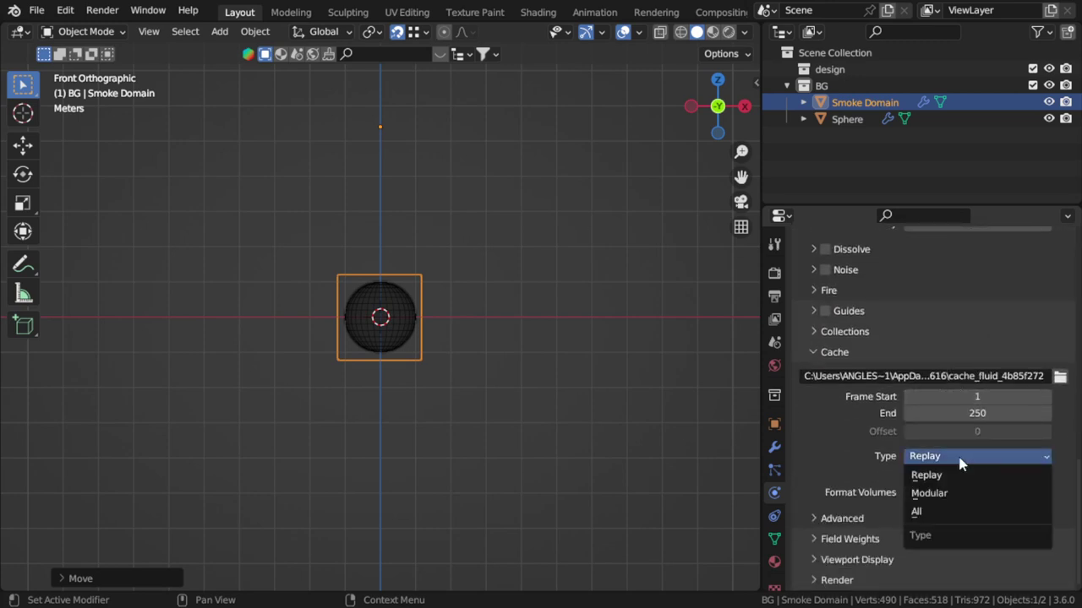
left_click(952, 490)
scroll(823, 311, "up", 1)
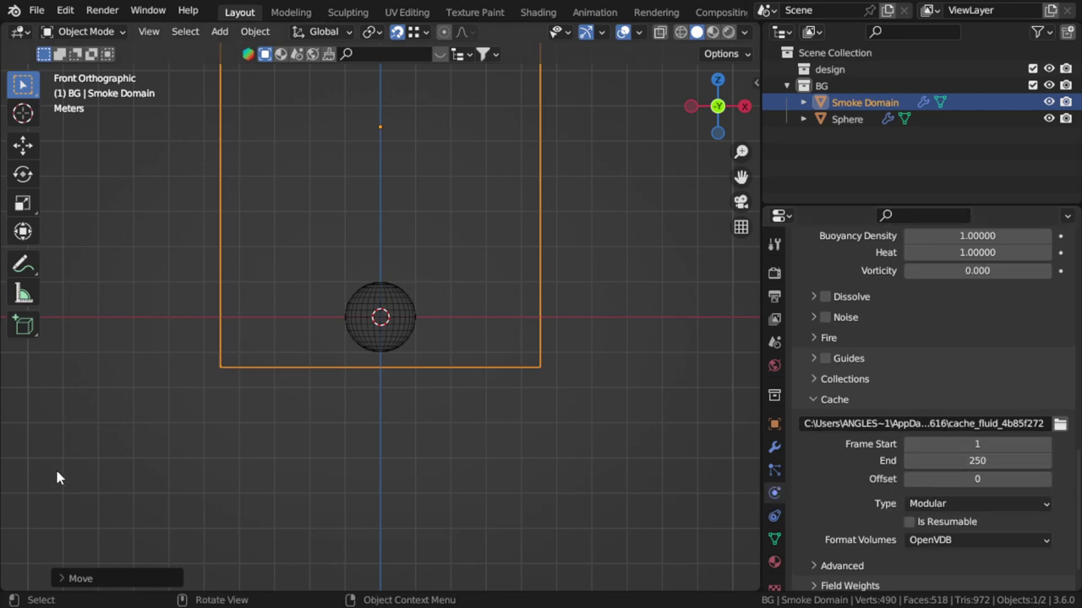
Step: Change the cache End frame from 250 to 200
left_click(973, 461)
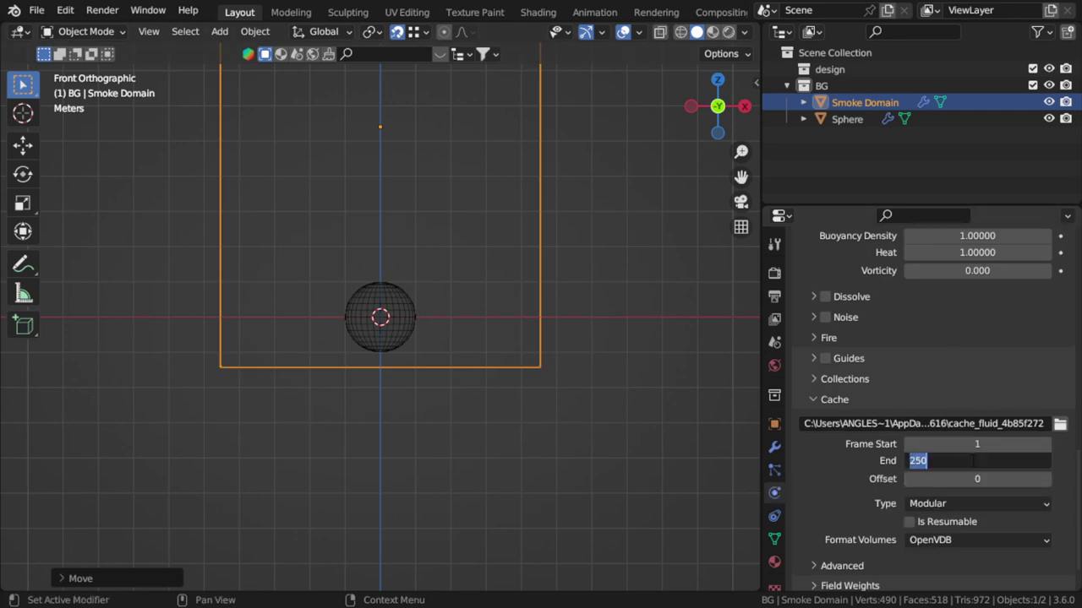
type("240")
key("Return")
left_click(973, 460)
type("200")
key("Return")
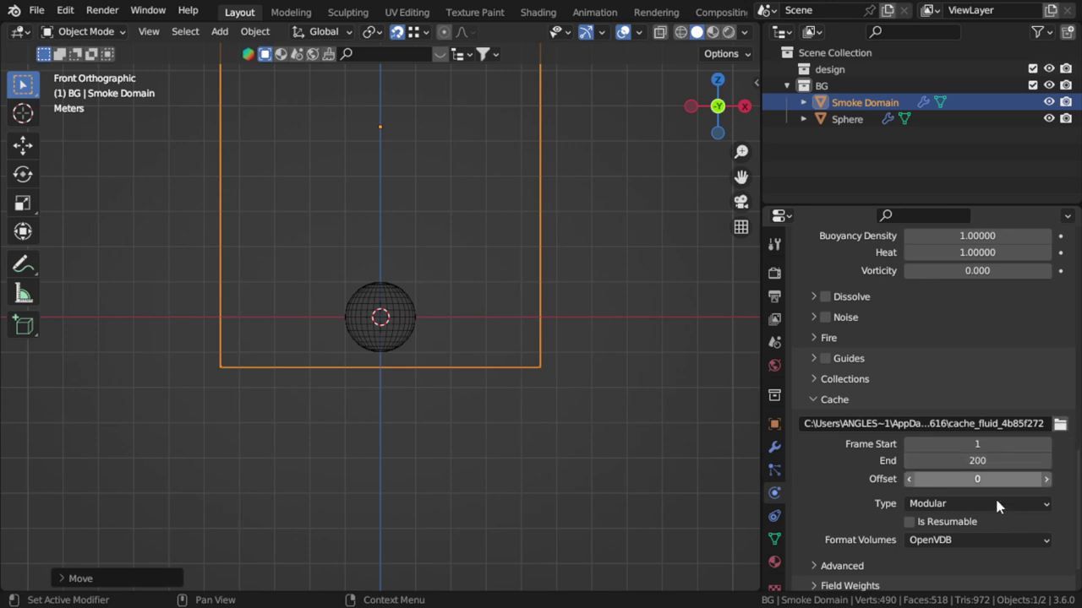
scroll(972, 535, "down", 1)
Step: Make the smoke domain's fluid cache resumable and reselect the Smoke Domain object
scroll(973, 522, "up", 7)
scroll(975, 524, "up", 7)
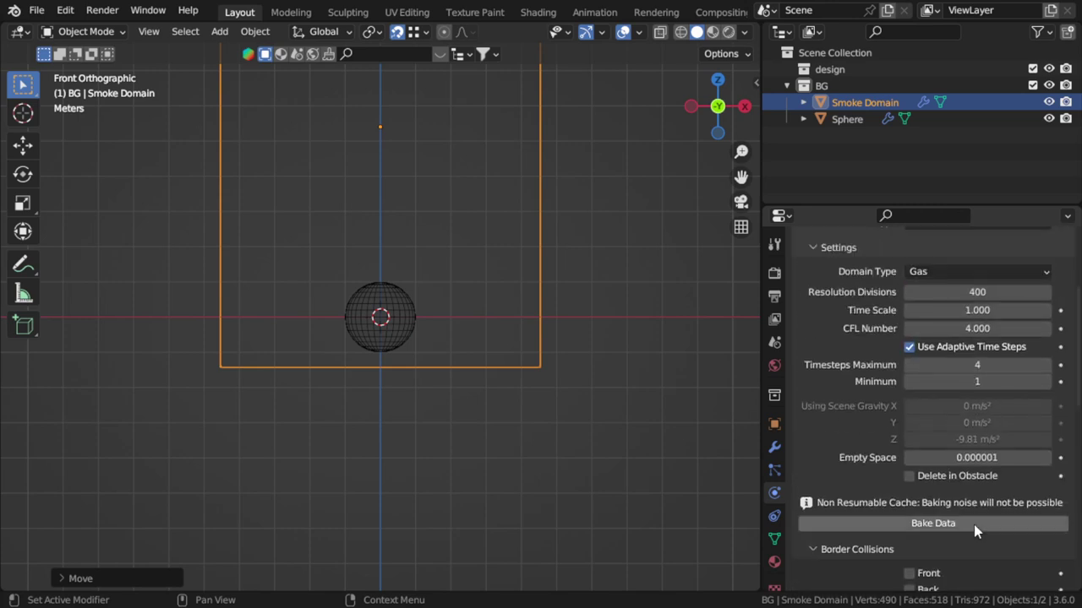
scroll(975, 524, "down", 1)
scroll(974, 524, "up", 4)
scroll(974, 524, "down", 4)
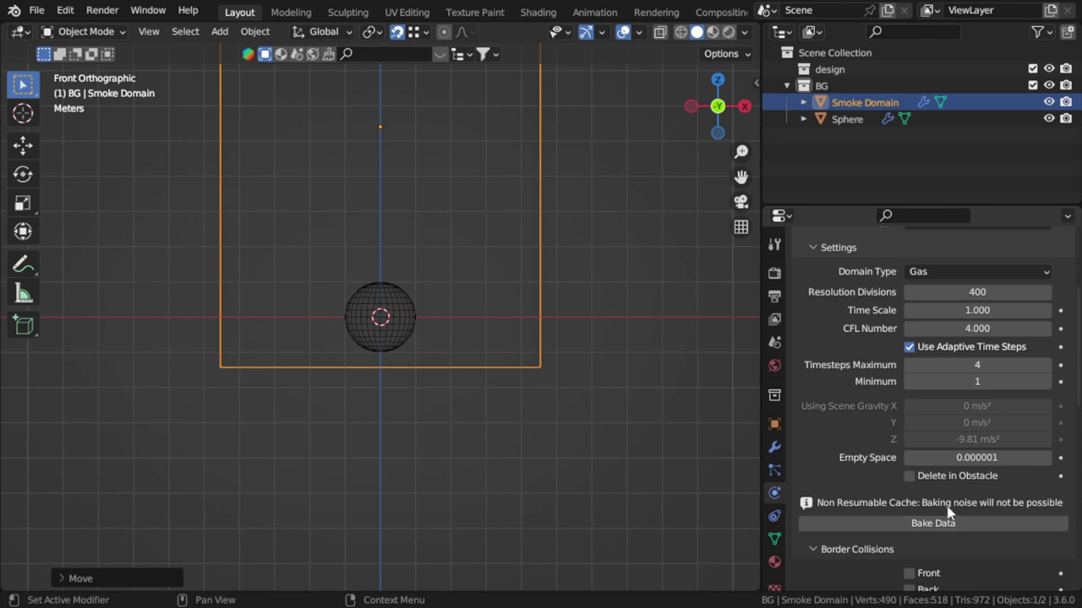
scroll(942, 488, "down", 4)
scroll(943, 485, "up", 8)
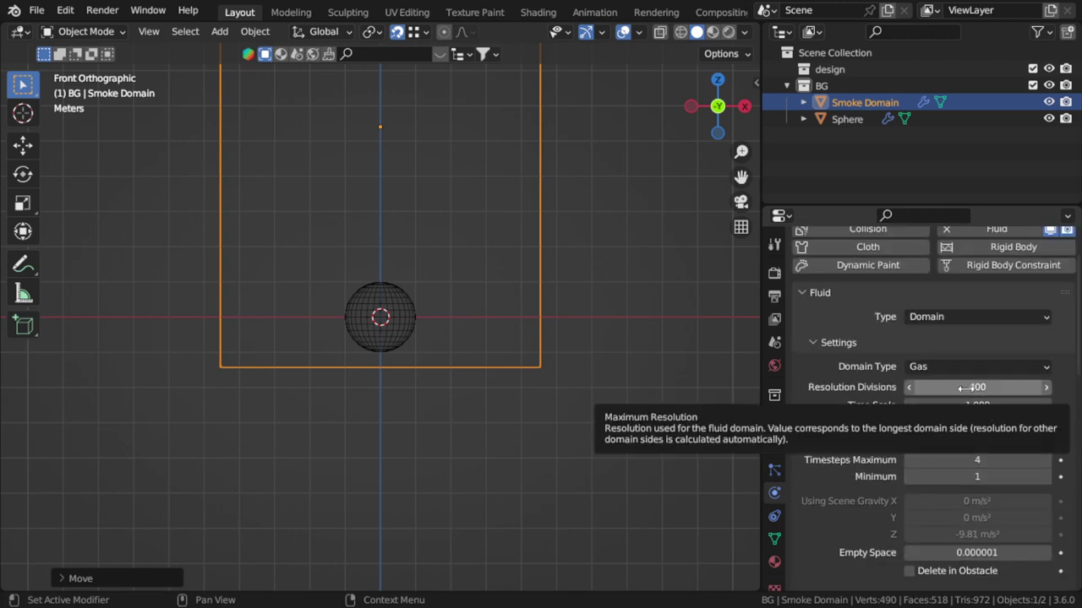
scroll(953, 431, "down", 15)
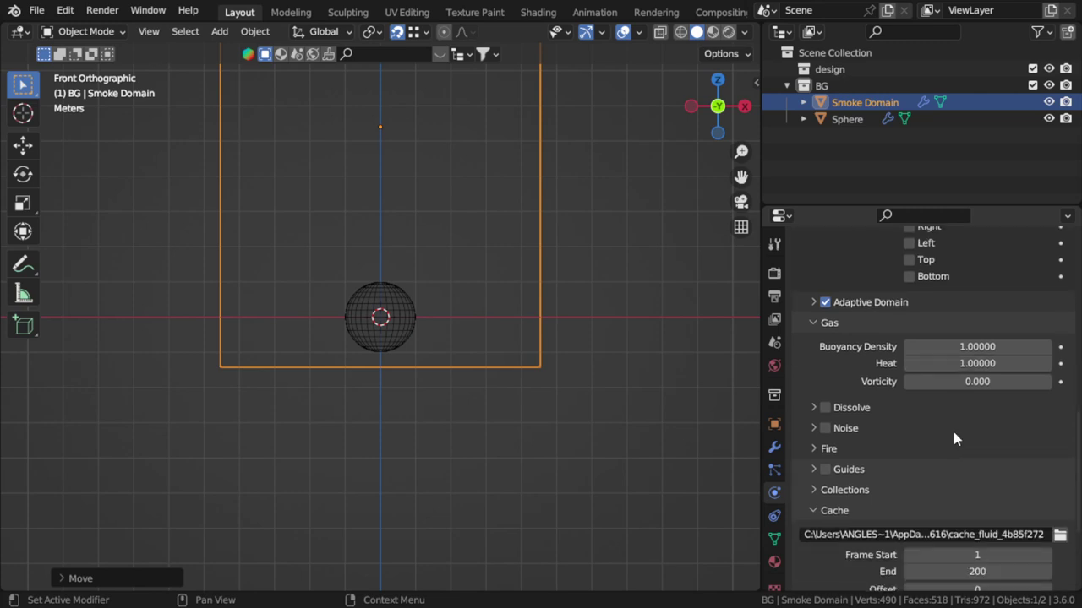
scroll(925, 553, "down", 1)
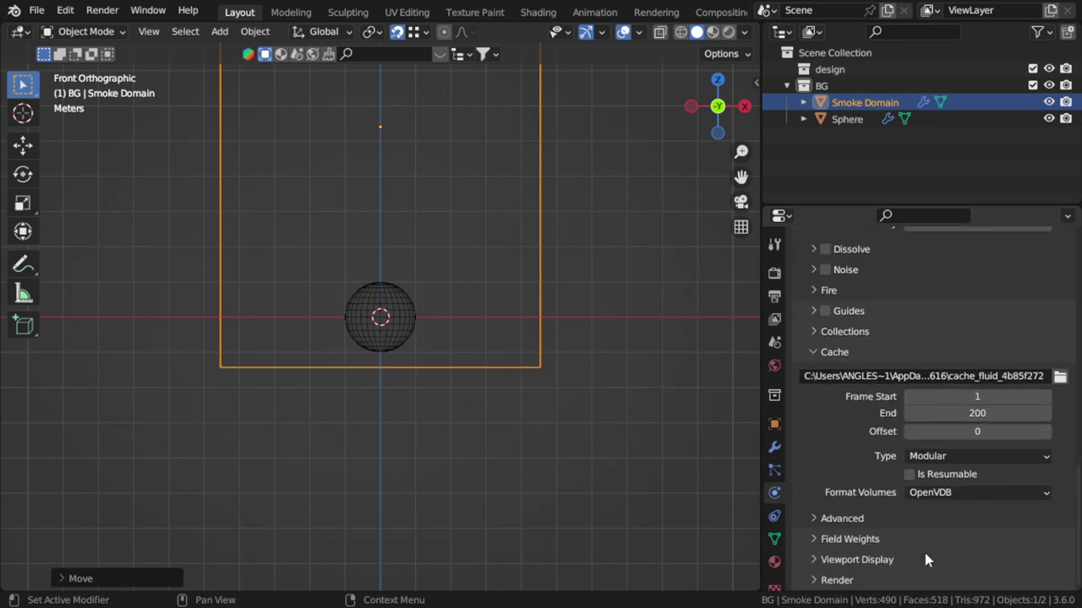
left_click(909, 474)
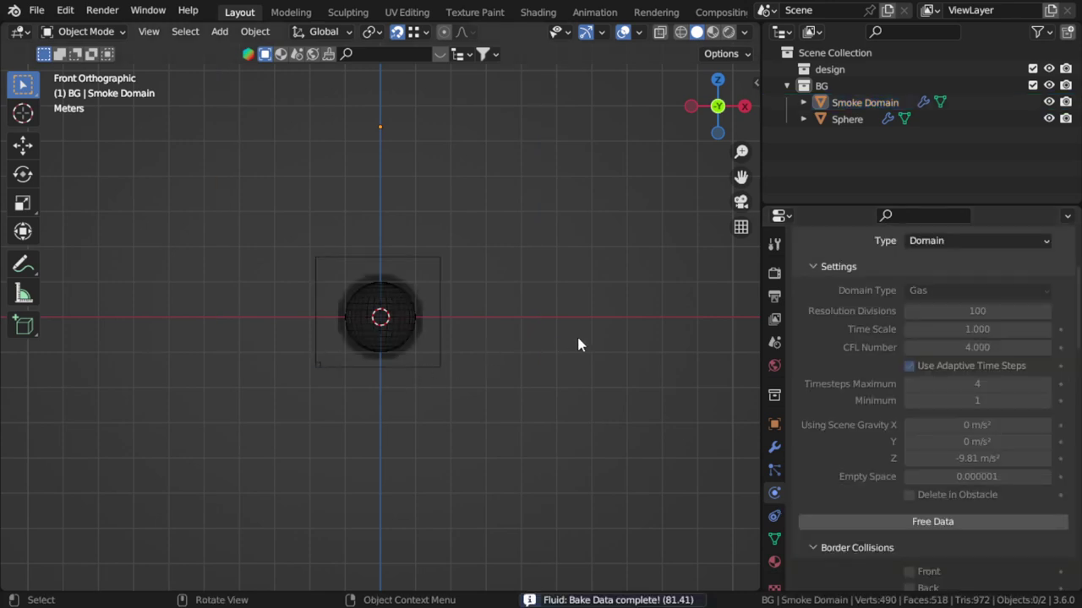
left_click(433, 376)
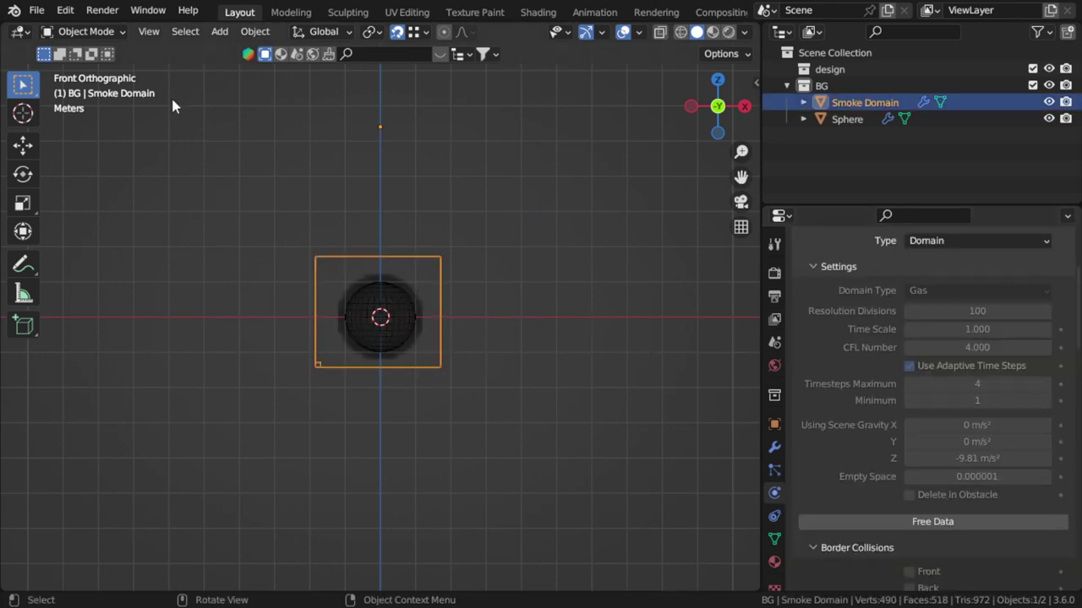
left_click(17, 31)
Step: Switch the main area to the Shader Editor and frame the material's nodes
left_click(101, 189)
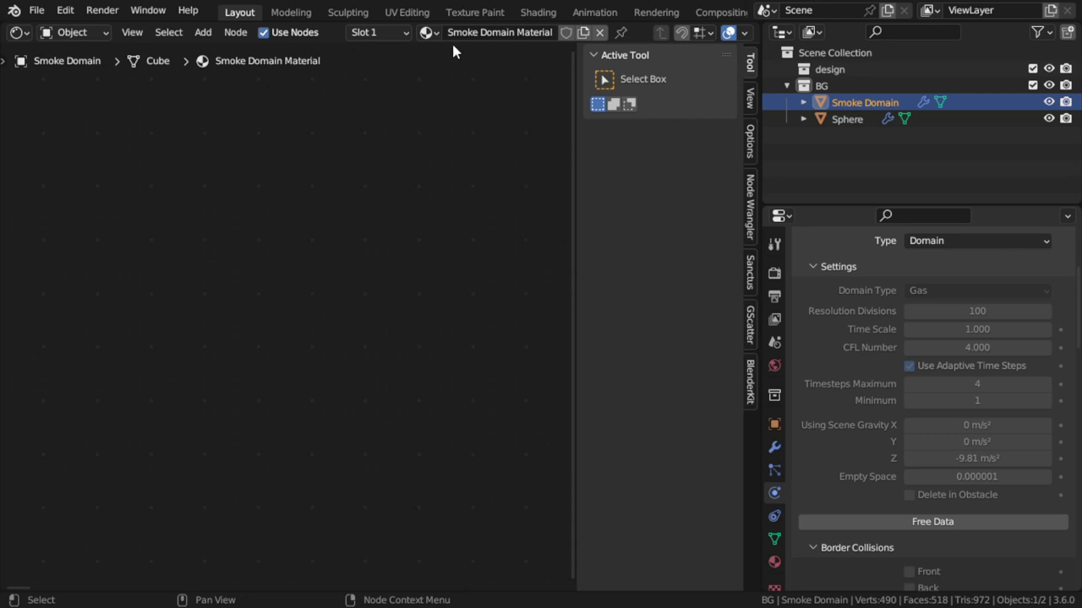
scroll(403, 142, "down", 3)
key("Home")
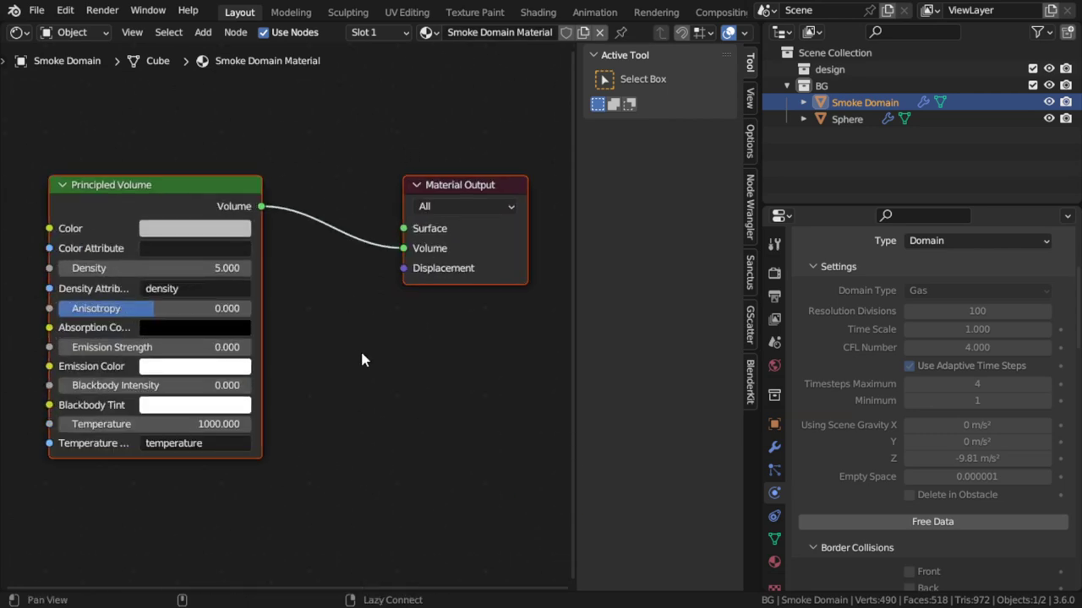
scroll(360, 360, "left", 3)
scroll(420, 329, "up", 1)
Step: Set Principled Volume Temperature to 5000 and its Temperature Attribute to heat
left_click(281, 432)
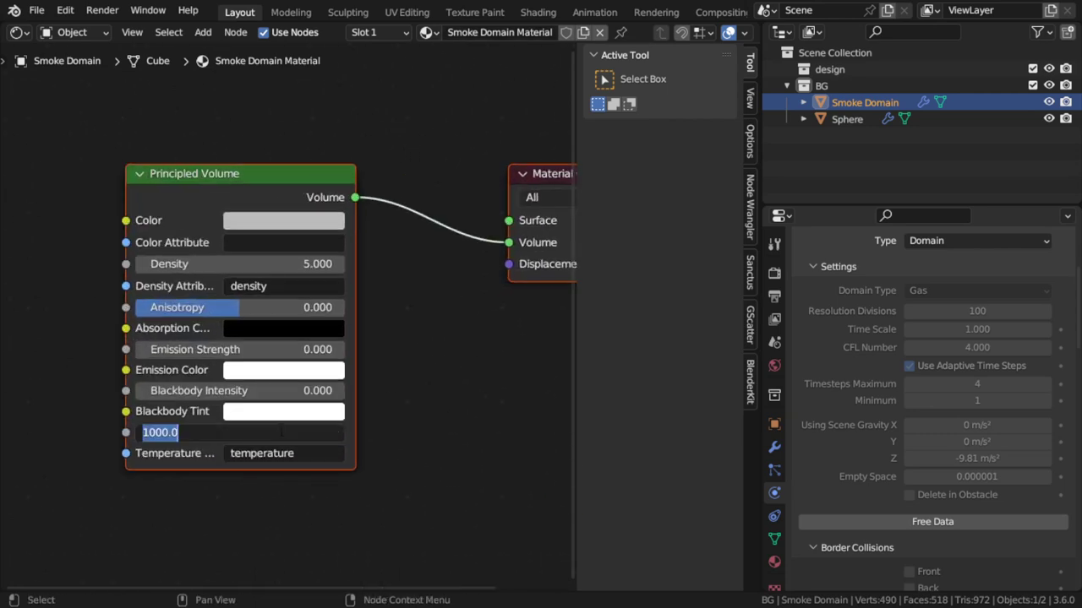
type("5000")
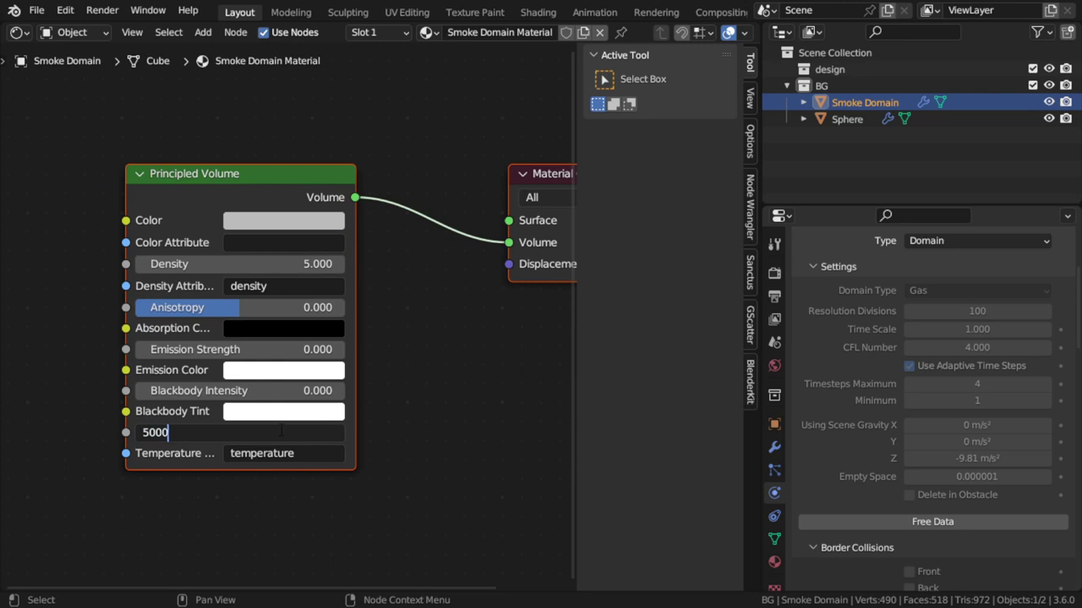
key("Return")
left_click(283, 452)
type("heat")
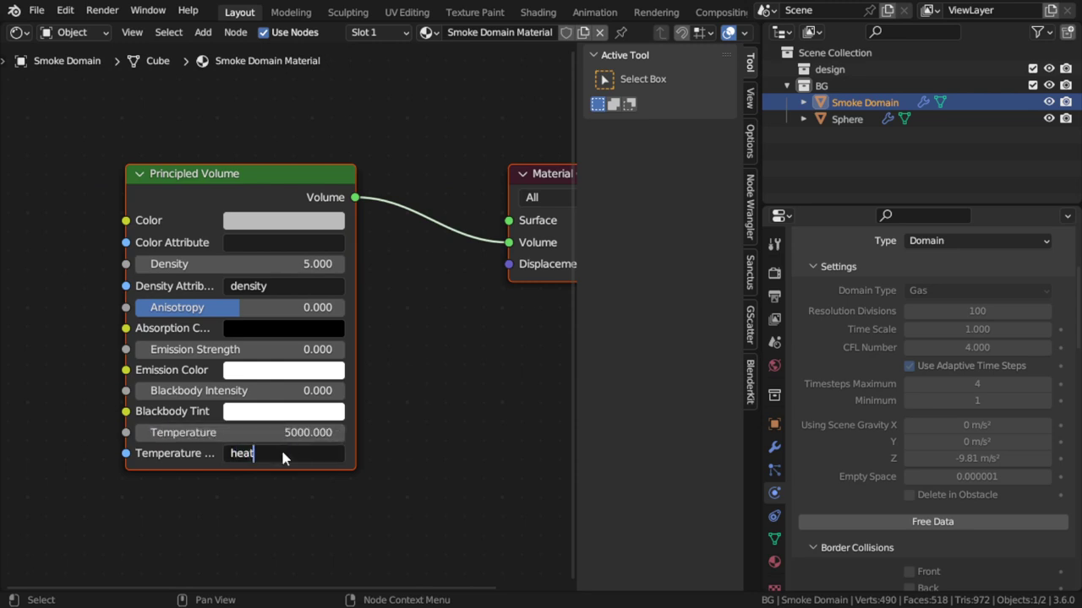
key("Return")
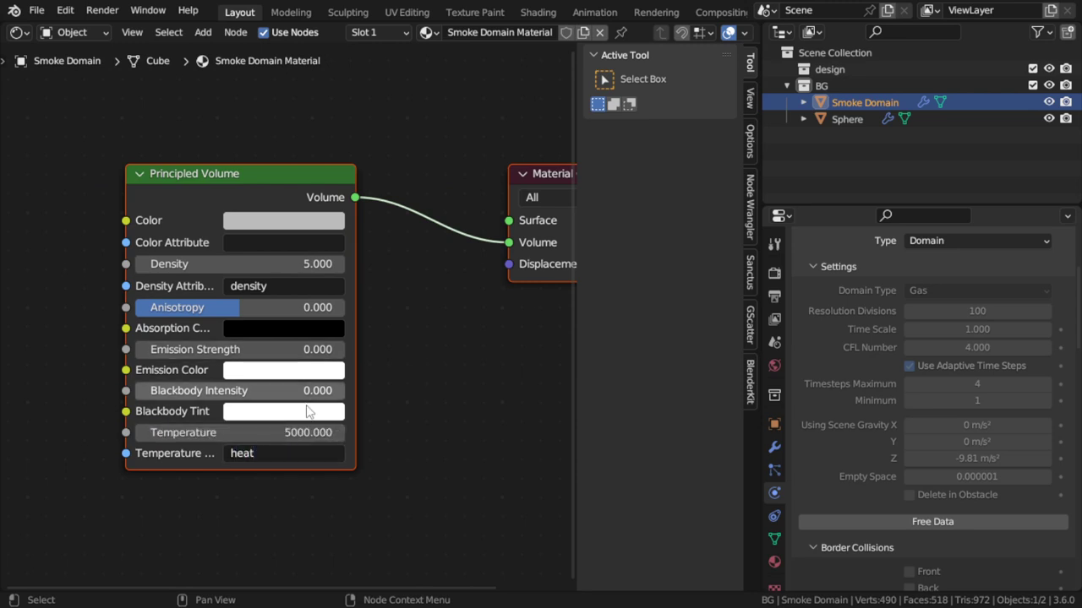
Step: Set Blackbody Intensity 10 and Density 10, and darken the volume Color
left_click_drag(269, 399, 326, 399)
left_click(293, 396)
type("0")
key("Return")
left_click(299, 265)
type("10")
key("Return")
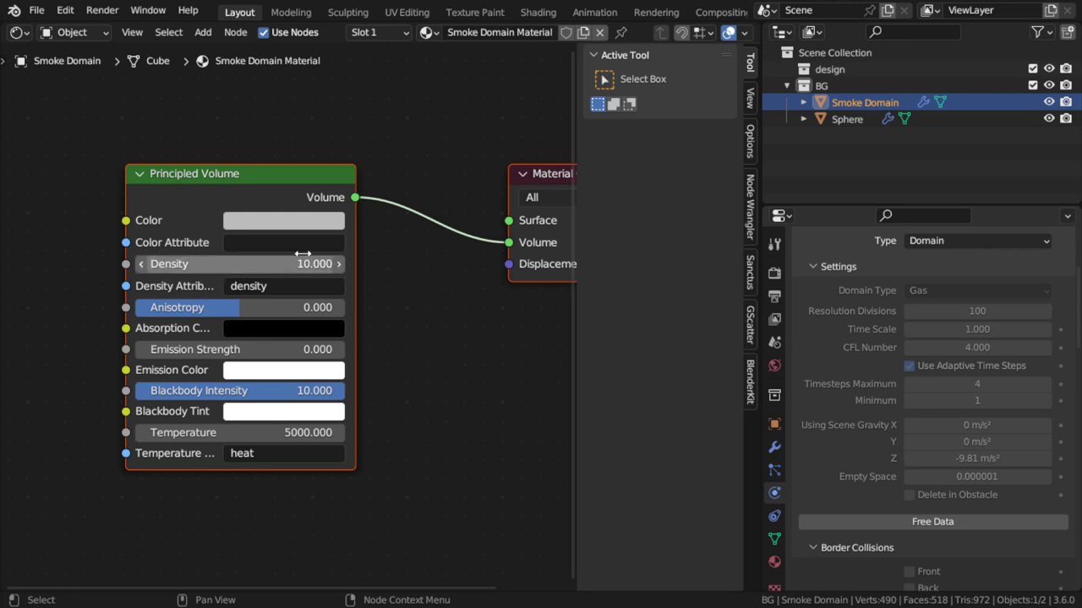
left_click(307, 223)
scroll(372, 311, "down", 8)
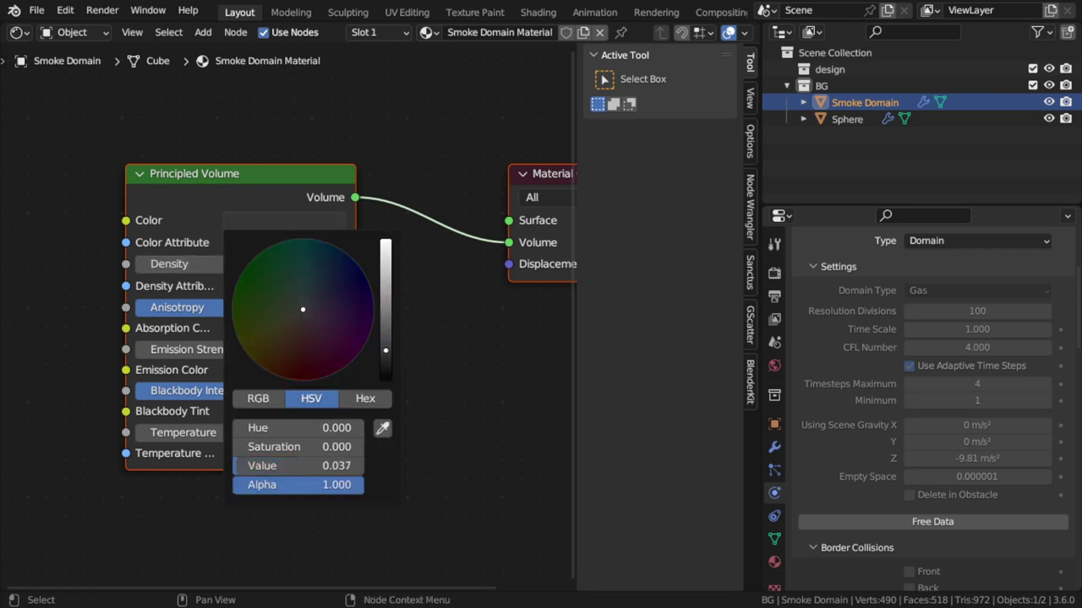
left_click(20, 32)
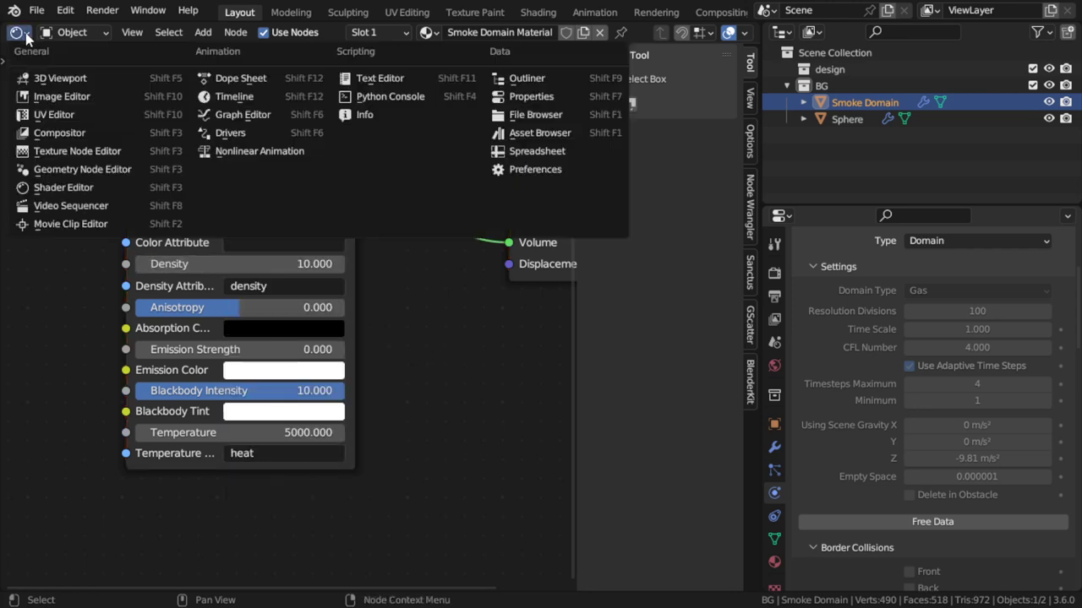
Step: Back in the 3D view, add a Sun light above the sphere rotated about 45°
left_click(48, 74)
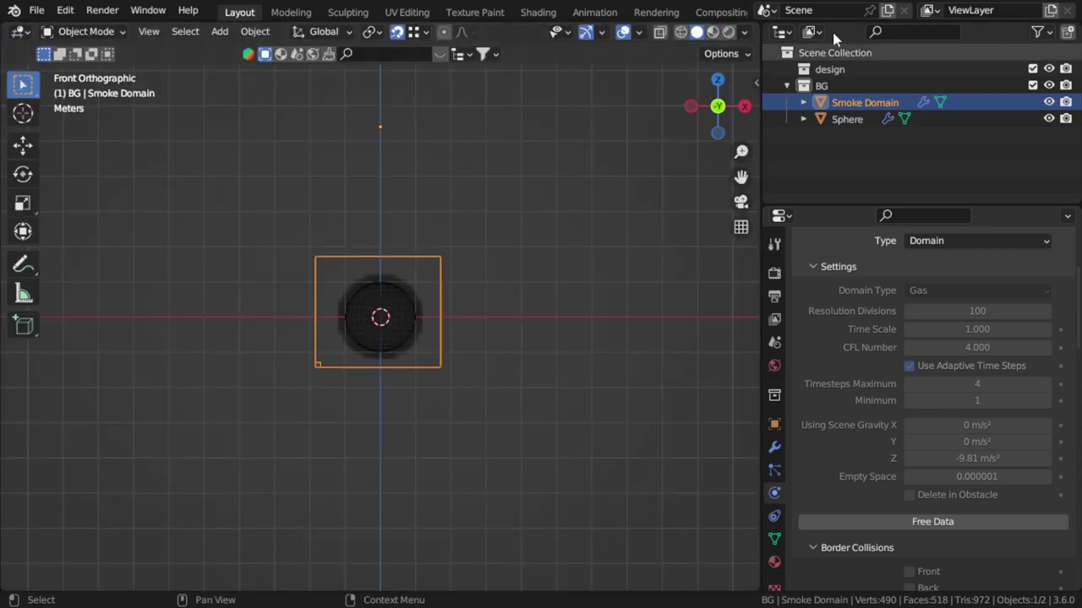
right_click(613, 120, "shift")
key("shift+a")
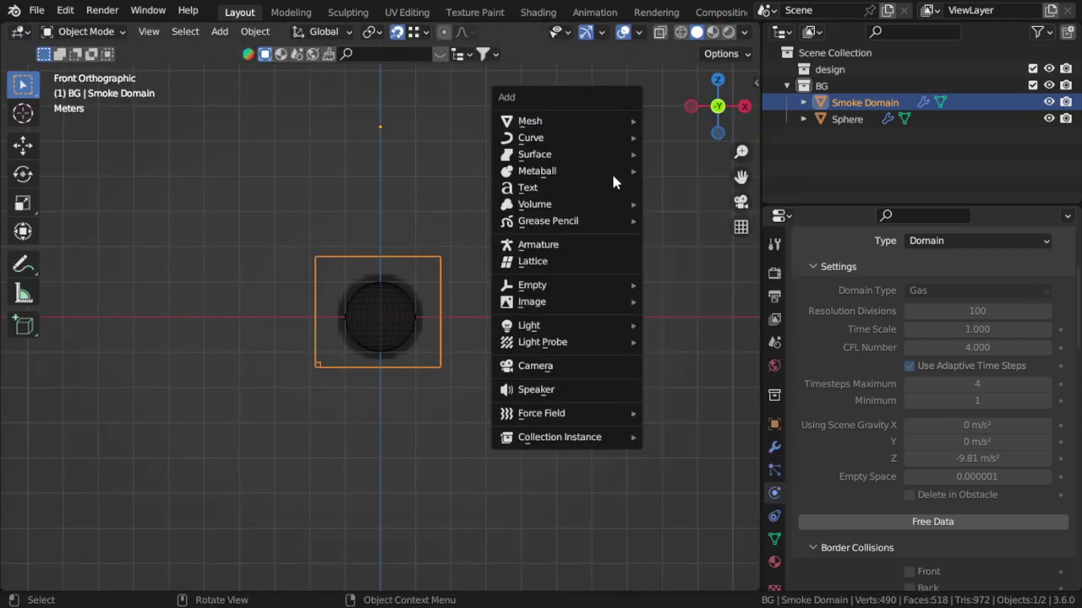
mouse_move(627, 336)
left_click(673, 347)
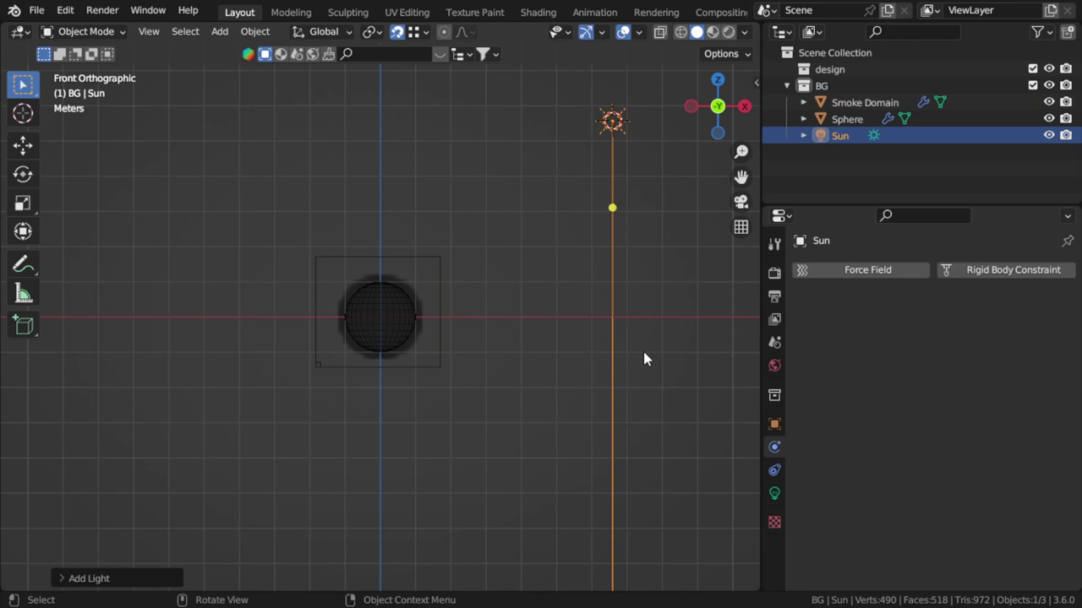
key("r")
left_click(442, 316)
Step: Give the World Color a Sky Texture
left_click(775, 366)
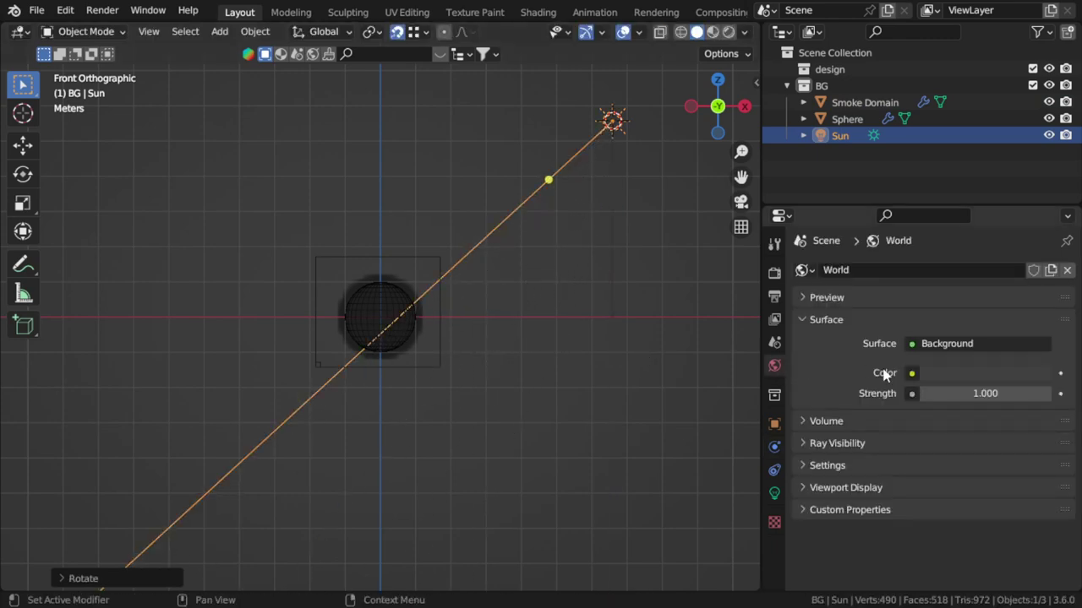
left_click(911, 373)
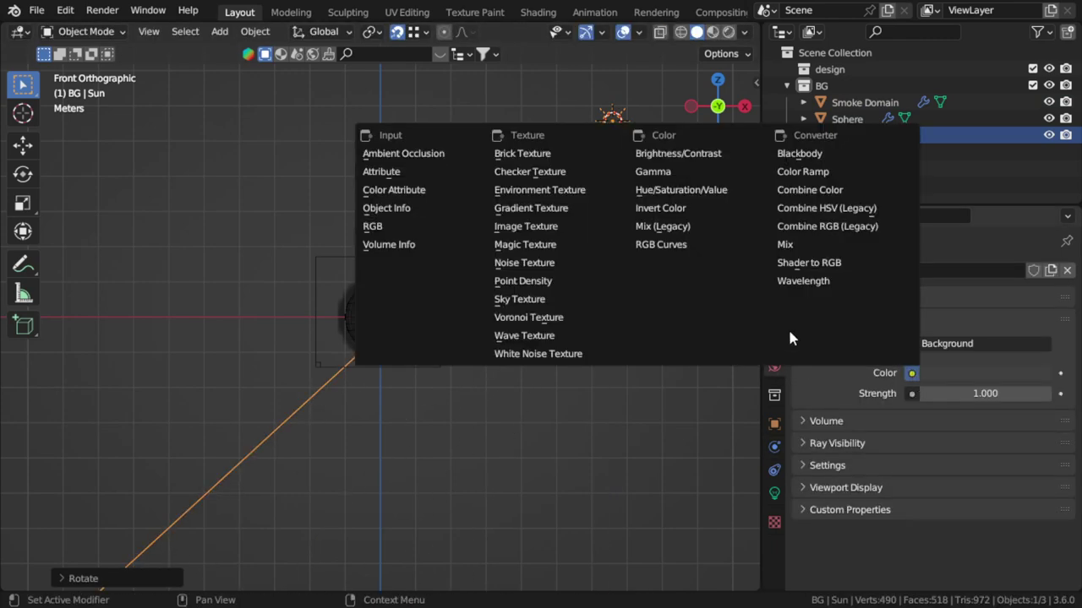
left_click(541, 299)
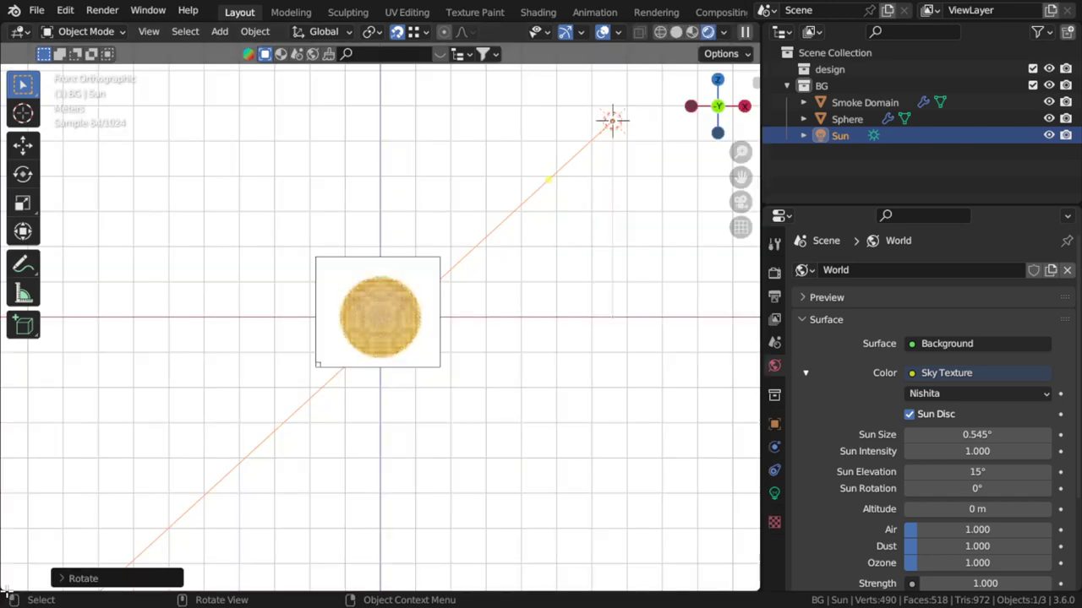
Step: Add a Timeline editor below the viewport and switch the world colour to an Environment Texture
left_click_drag(7, 591, 10, 532)
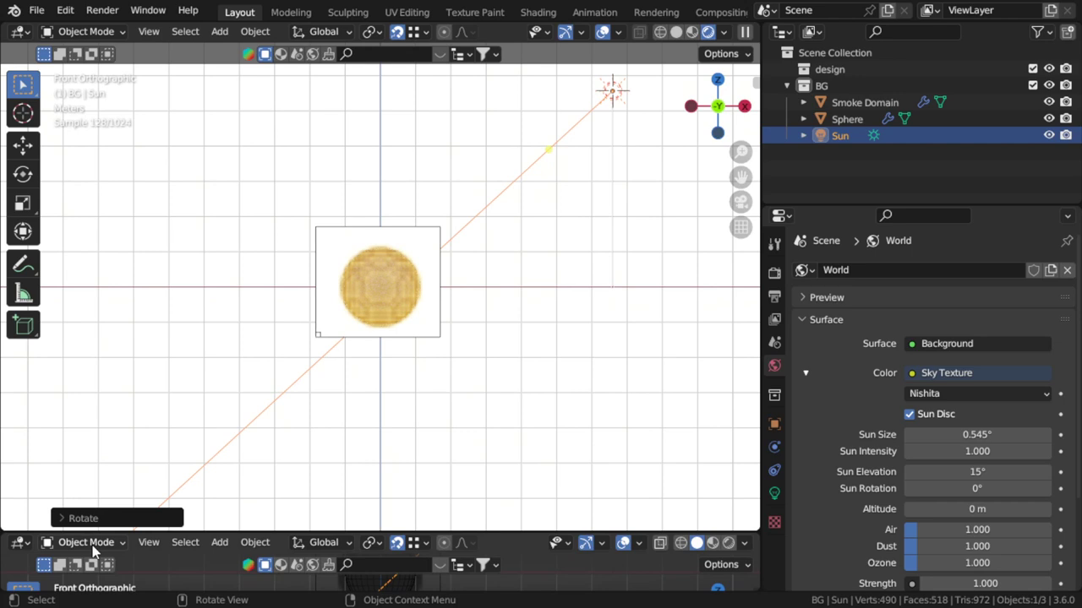
left_click(18, 543)
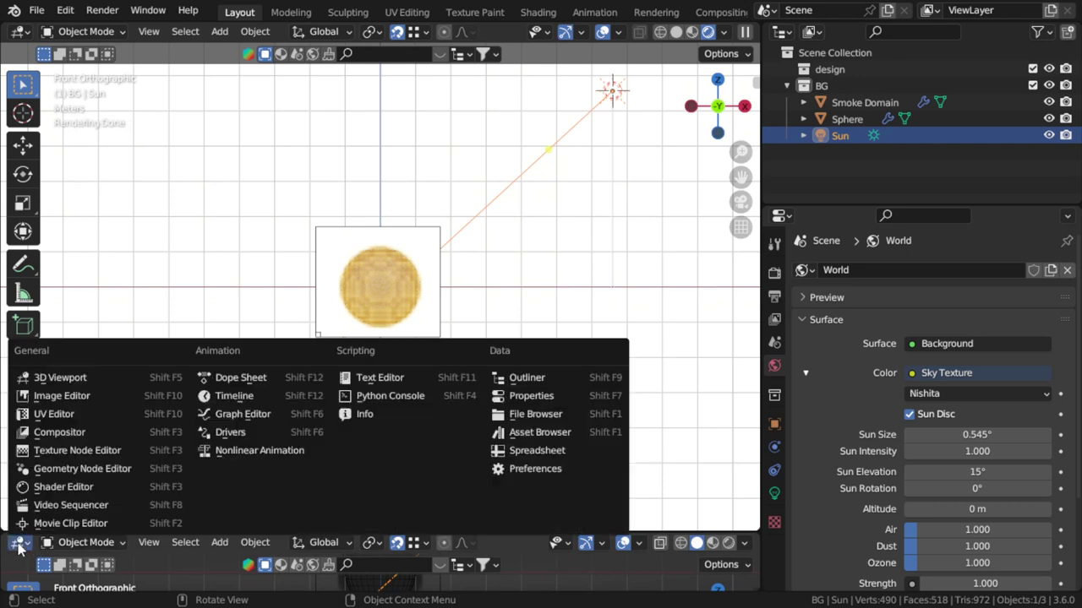
left_click(216, 399)
left_click(953, 374)
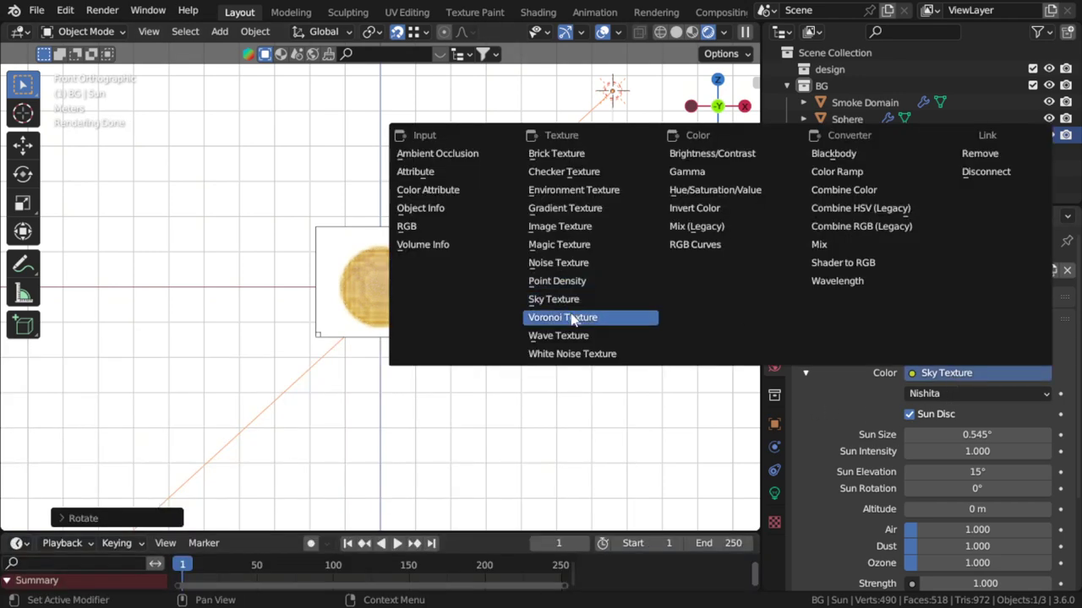
left_click(582, 196)
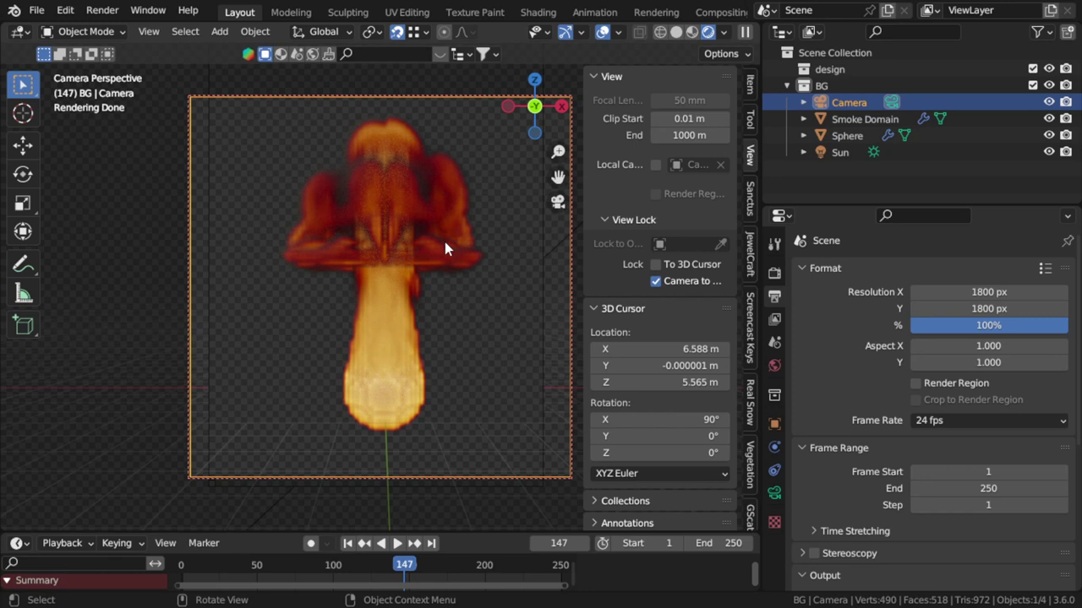
Step: Render frame 147 as an image and inspect the first tiles in the render window
left_click(102, 11)
left_click(135, 28)
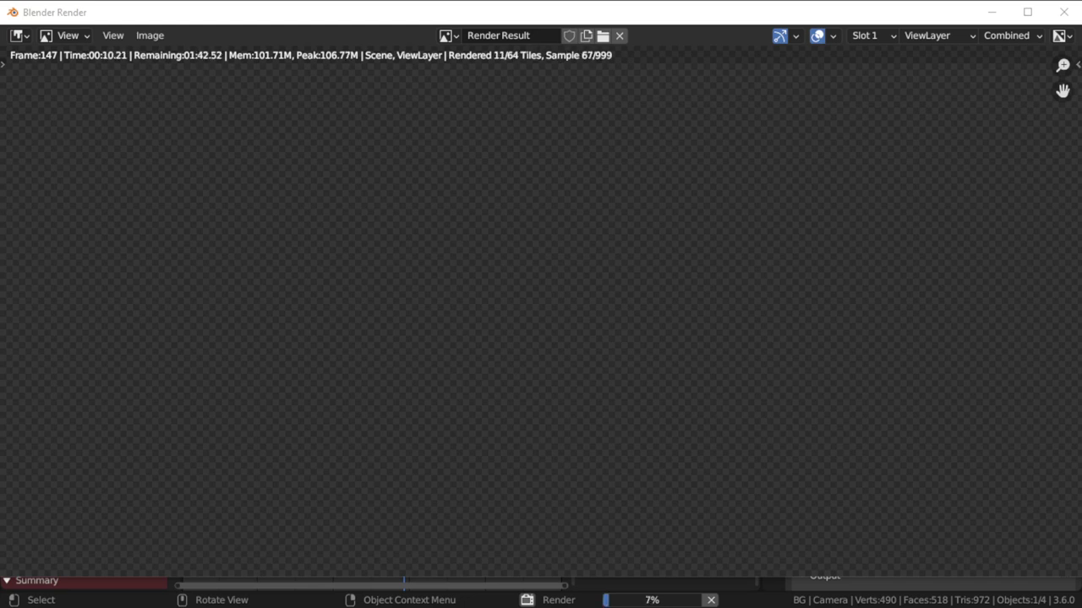
scroll(506, 388, "down", 4)
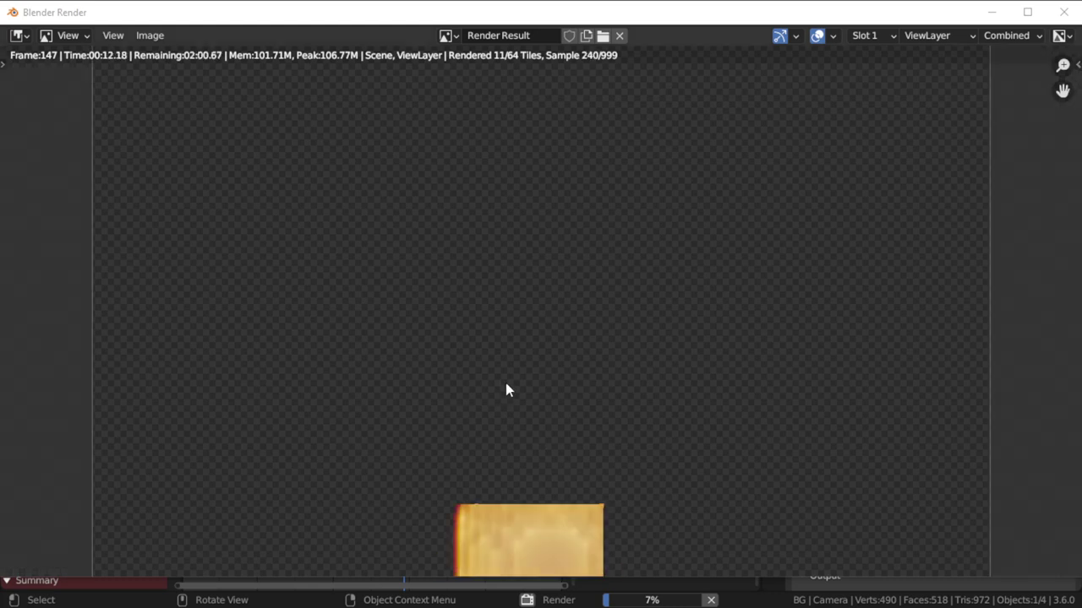
middle_click_drag(505, 389, 432, 293)
scroll(431, 287, "up", 5)
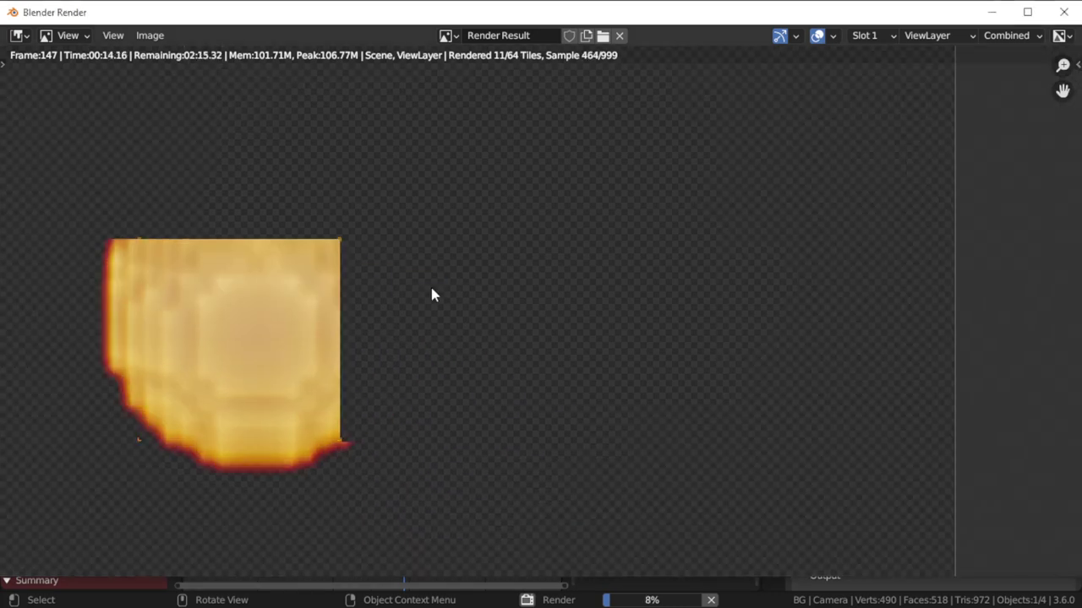
scroll(431, 288, "down", 5)
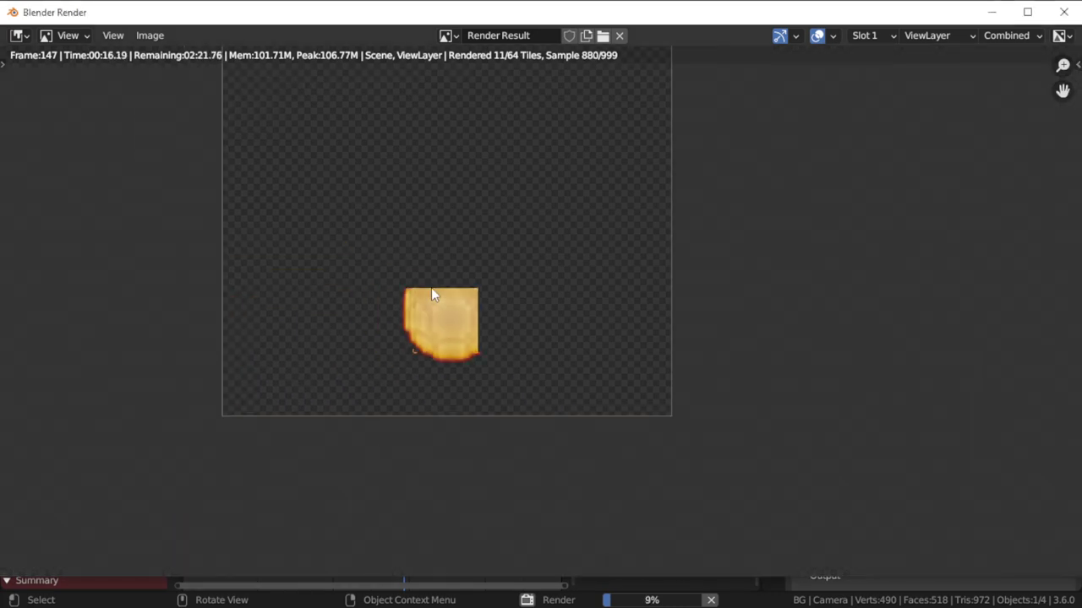